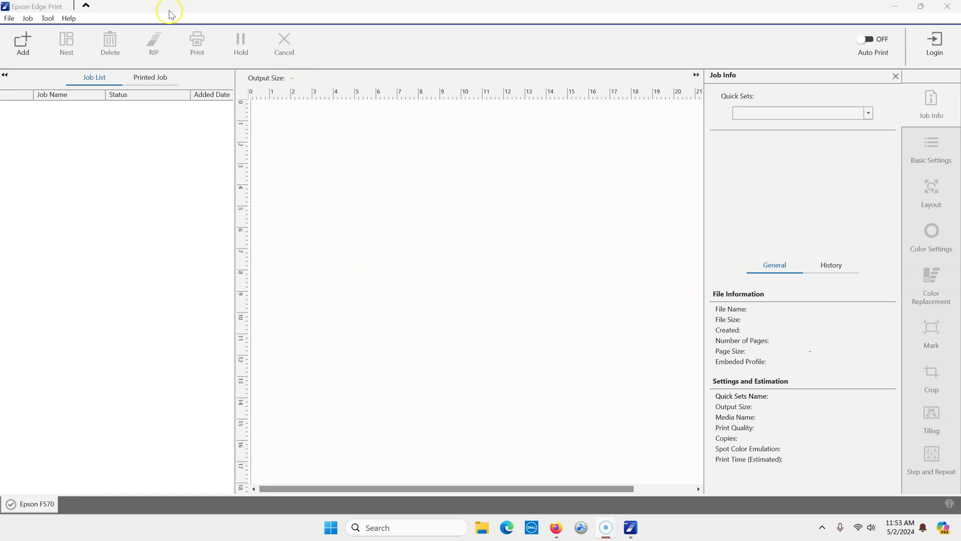
Step: Check the installed Epson Edge Print version in the version information and close it
{"action": "left_click", "coordinate": [70, 19]}
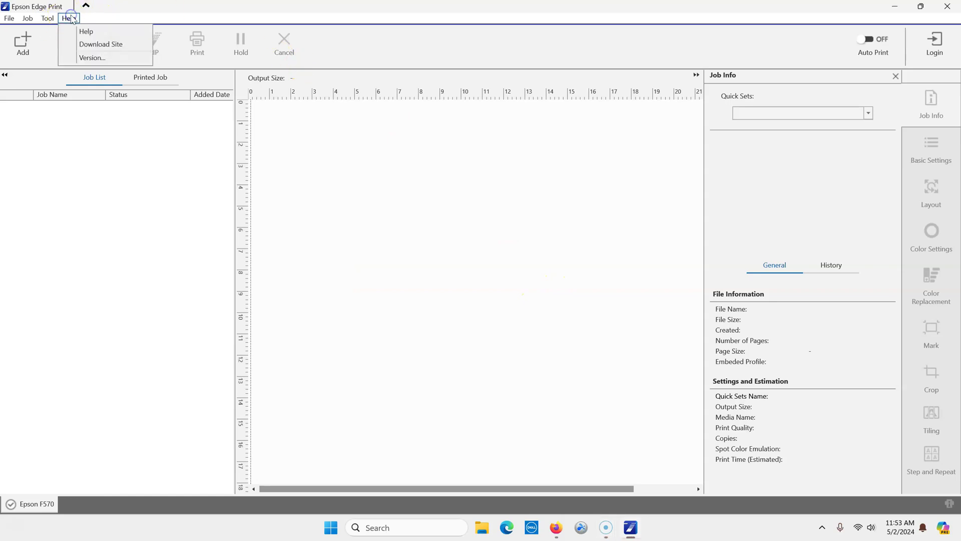
{"action": "left_click", "coordinate": [98, 58]}
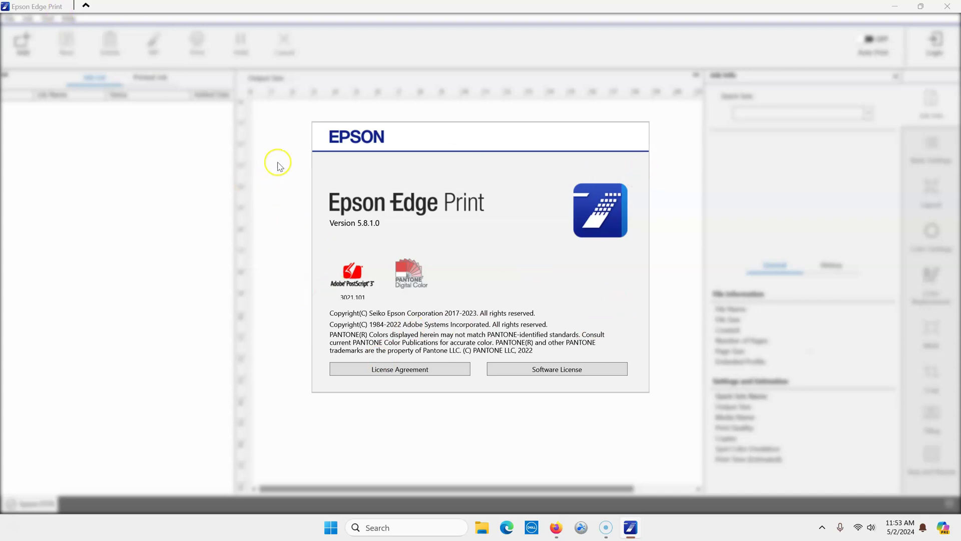
{"action": "left_click", "coordinate": [571, 368]}
{"action": "left_click", "coordinate": [602, 356]}
{"action": "left_click", "coordinate": [242, 207]}
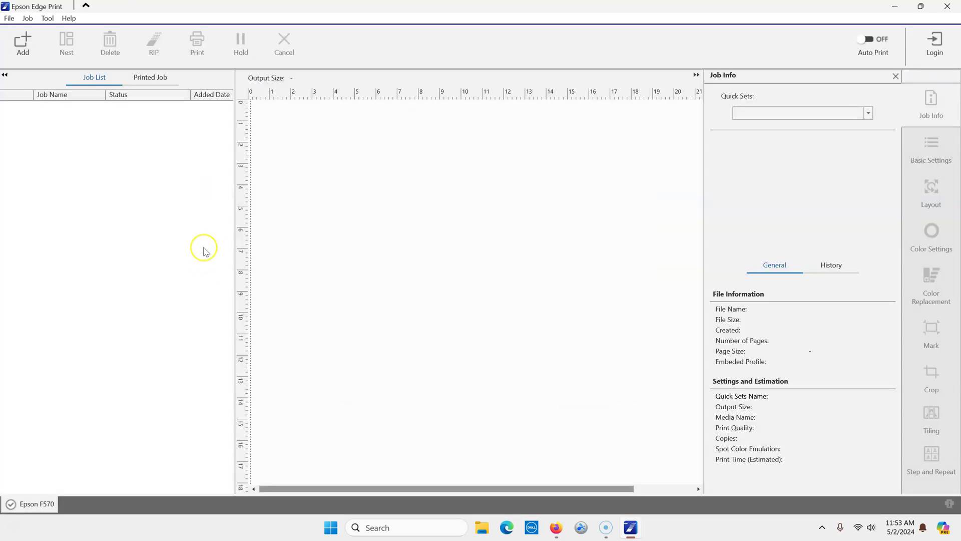
Step: Open the Epson Edge Print download site and download the main installer EEP_MainInstaller_v6.0.0.zip
{"action": "left_click", "coordinate": [69, 18]}
{"action": "left_click", "coordinate": [108, 45]}
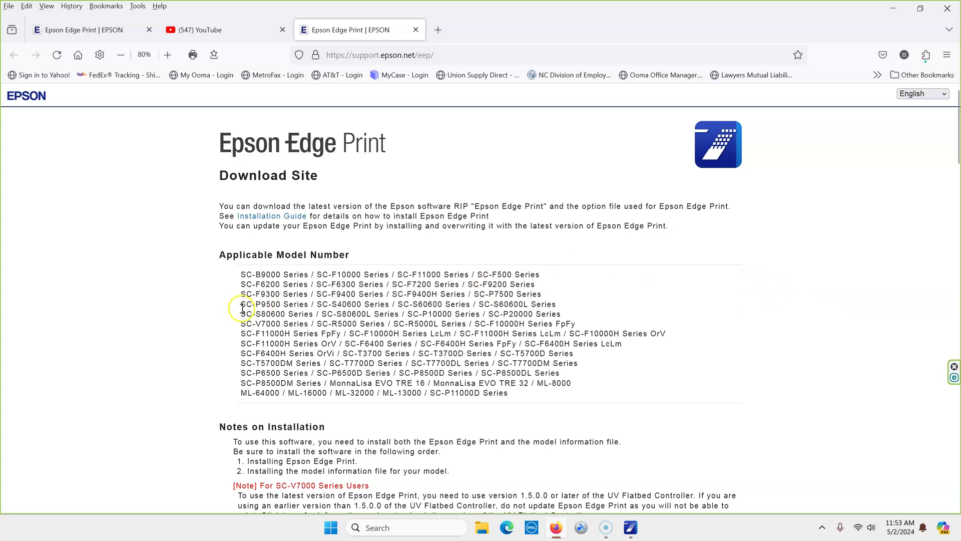
{"action": "left_click_drag", "start_coordinate": [955, 129], "coordinate": [957, 190]}
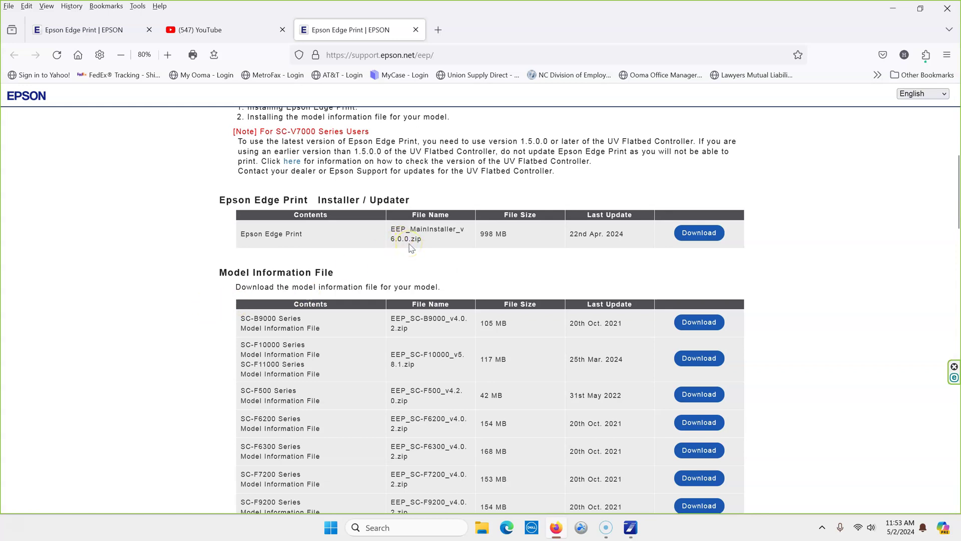
{"action": "left_click", "coordinate": [698, 233]}
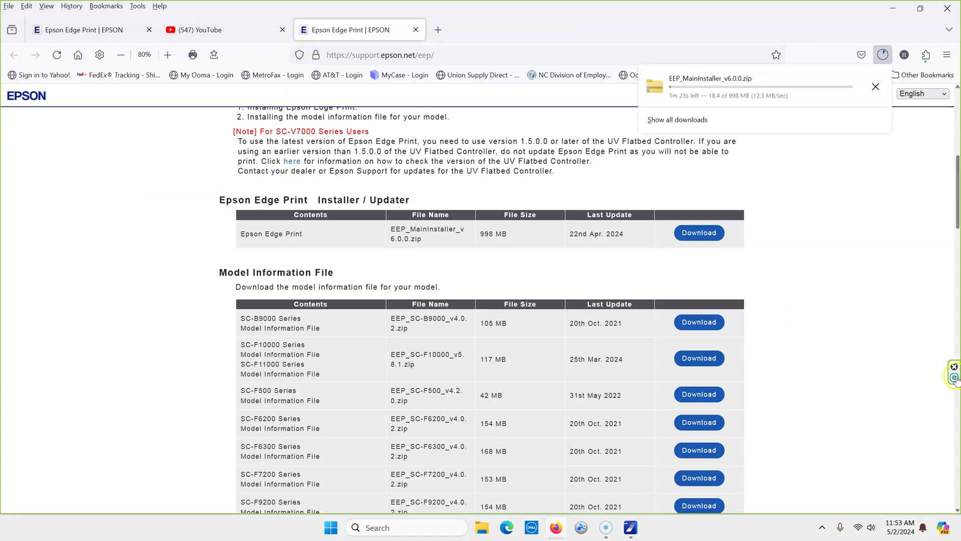
Step: Download the SC-F500 Series model information file and switch back to Epson Edge Print
{"action": "scroll", "coordinate": [888, 258], "scroll_direction": "down", "scroll_amount": 2}
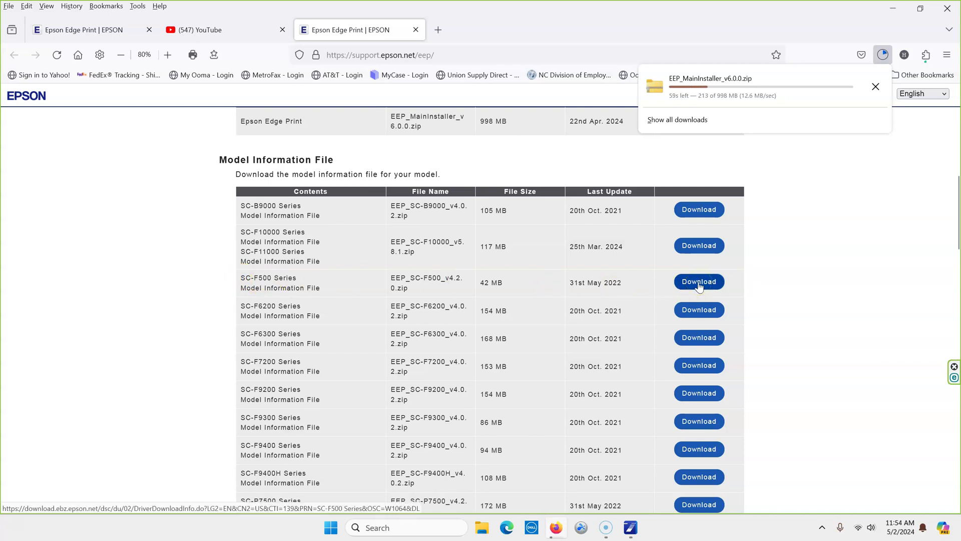
{"action": "left_click", "coordinate": [699, 282]}
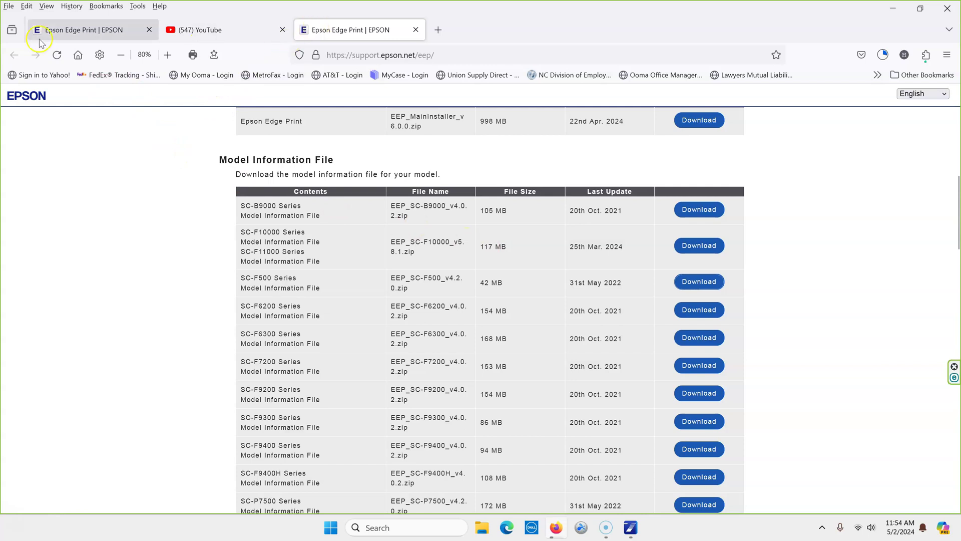
{"action": "left_click", "coordinate": [86, 34]}
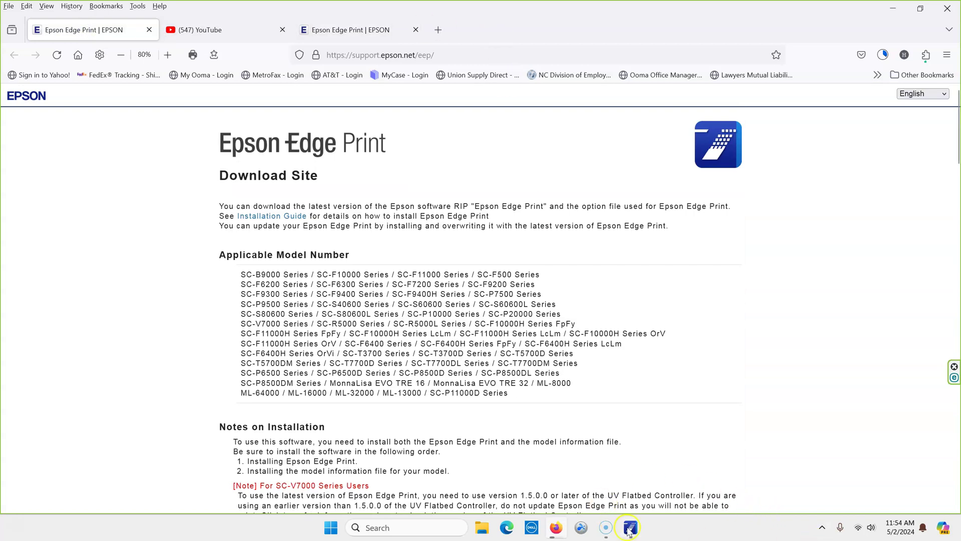
{"action": "mouse_move", "coordinate": [644, 534]}
{"action": "left_click", "coordinate": [634, 473]}
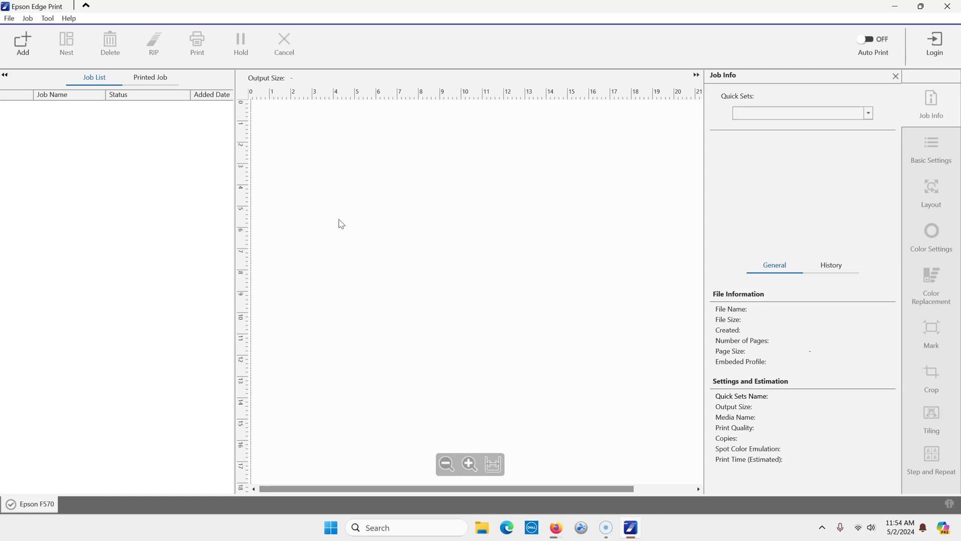
Step: Open the RIP server preferences and set the data storage's maximum capacity to 300 GB
{"action": "left_click", "coordinate": [8, 19]}
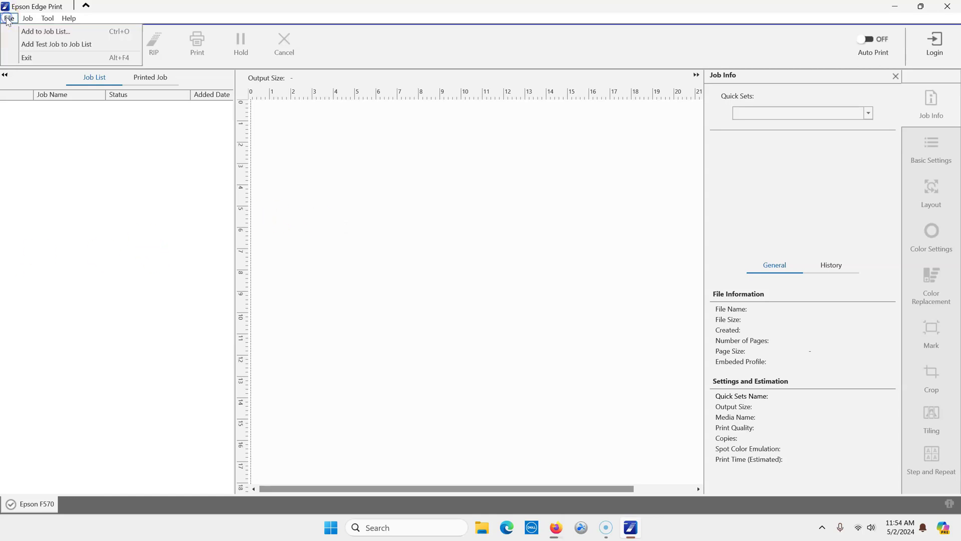
{"action": "left_click", "coordinate": [31, 21]}
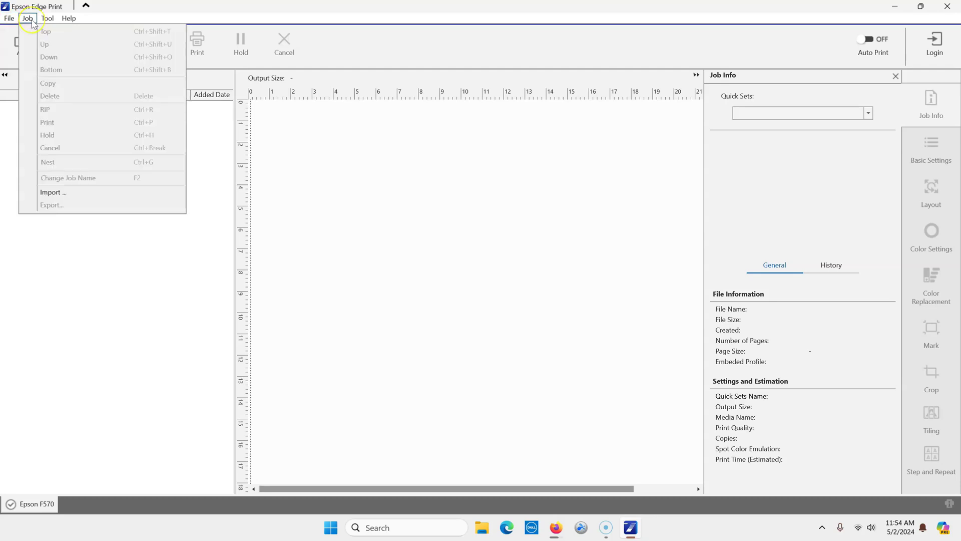
{"action": "left_click", "coordinate": [48, 20]}
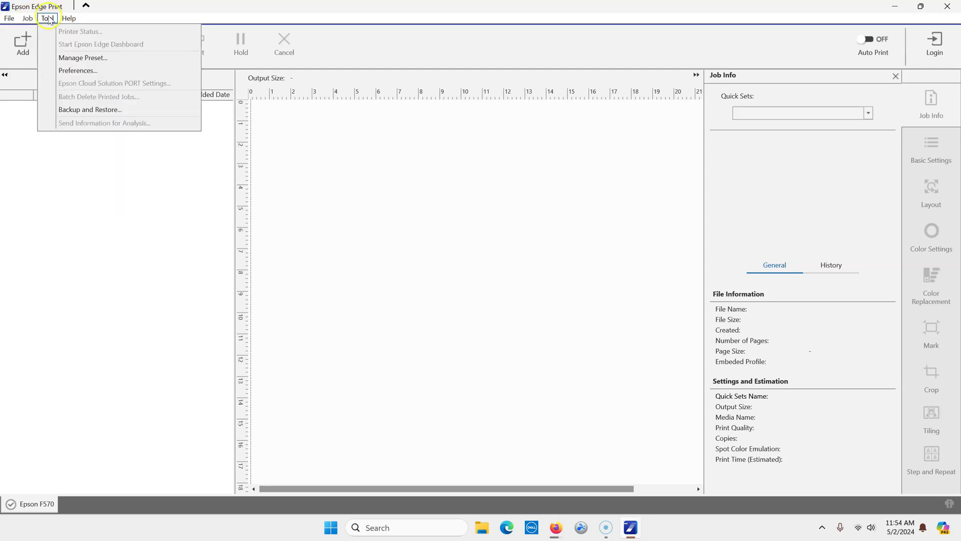
{"action": "left_click", "coordinate": [86, 74]}
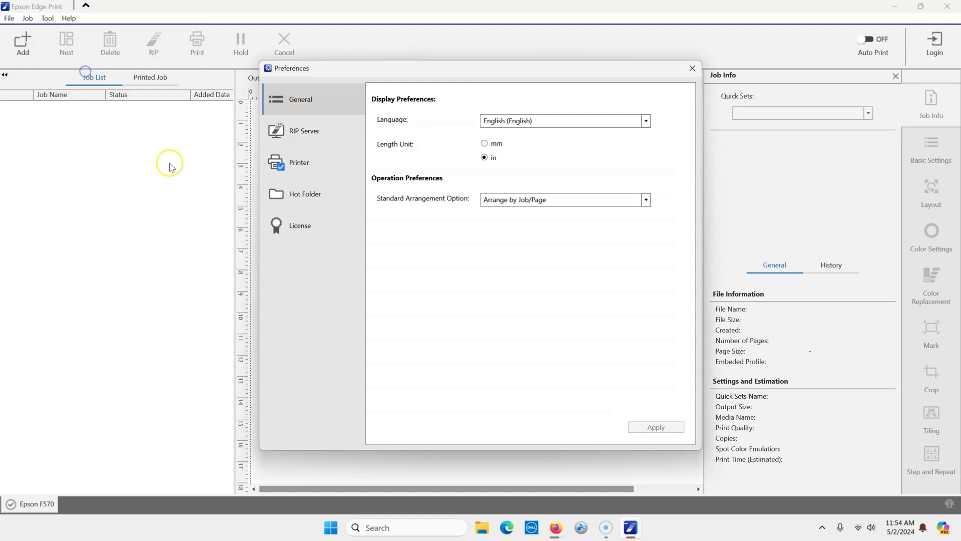
{"action": "left_click", "coordinate": [306, 131]}
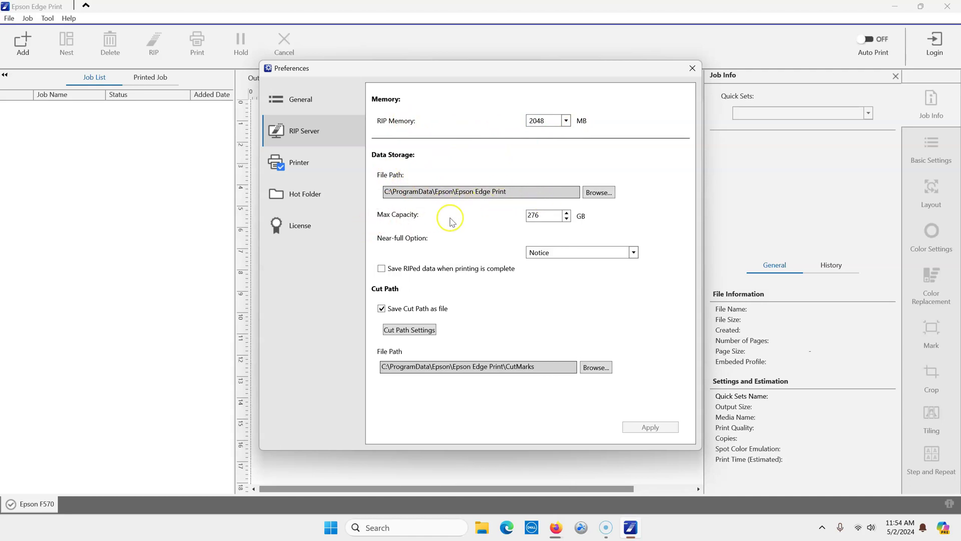
{"action": "left_click", "coordinate": [566, 213]}
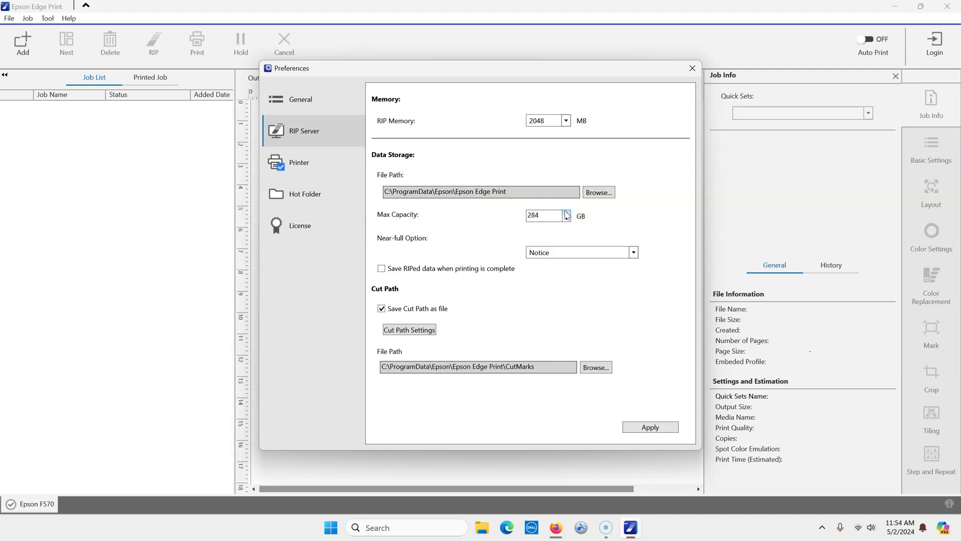
{"action": "left_click", "coordinate": [566, 213]}
Step: Set the near-full option to Delete Old Jobs and apply the RIP server settings
{"action": "left_click", "coordinate": [629, 260]}
{"action": "left_click", "coordinate": [633, 254]}
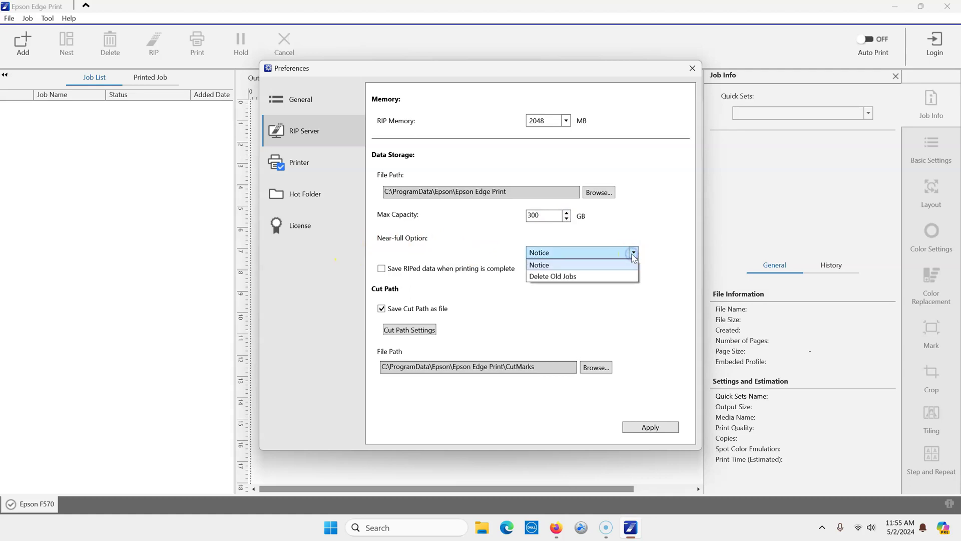
{"action": "left_click", "coordinate": [556, 276]}
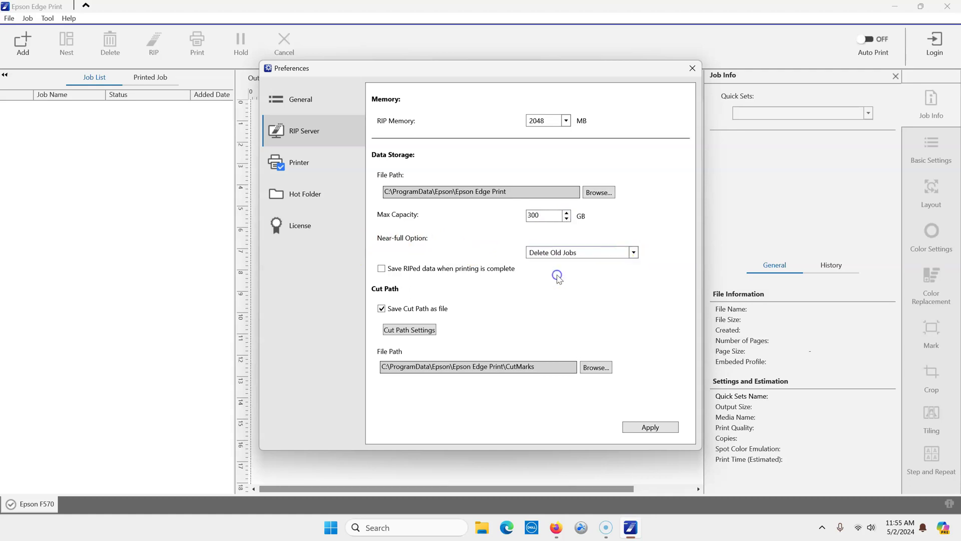
{"action": "left_click", "coordinate": [391, 275]}
{"action": "left_click", "coordinate": [642, 429]}
Step: Review the registered Epson F570 in the printer preferences and view the printer registration dialog without registering another printer
{"action": "left_click", "coordinate": [302, 166]}
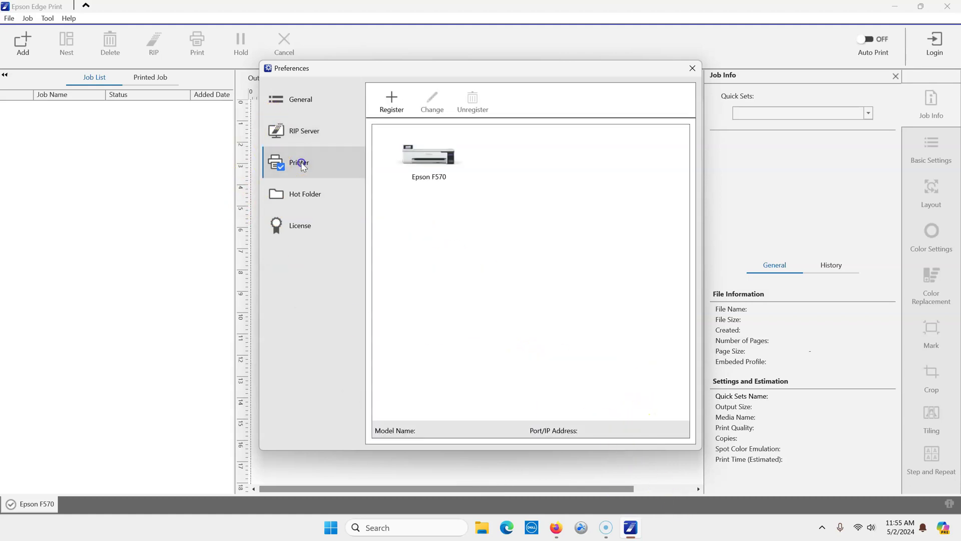
{"action": "left_click", "coordinate": [435, 172]}
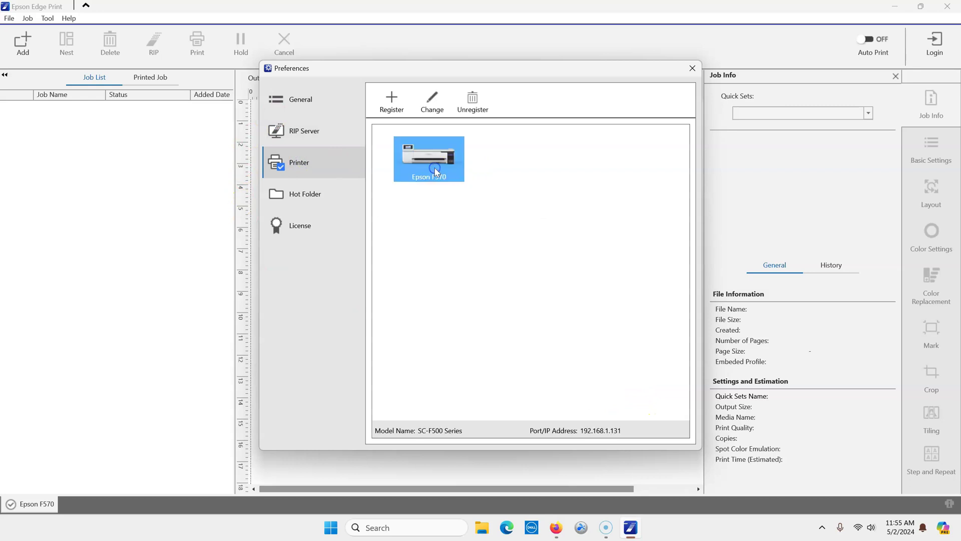
{"action": "left_click", "coordinate": [428, 176]}
{"action": "left_click", "coordinate": [451, 173]}
{"action": "left_click", "coordinate": [524, 186]}
{"action": "left_click", "coordinate": [419, 175]}
{"action": "left_click", "coordinate": [461, 93]}
{"action": "left_click", "coordinate": [470, 106]}
{"action": "left_click", "coordinate": [392, 103]}
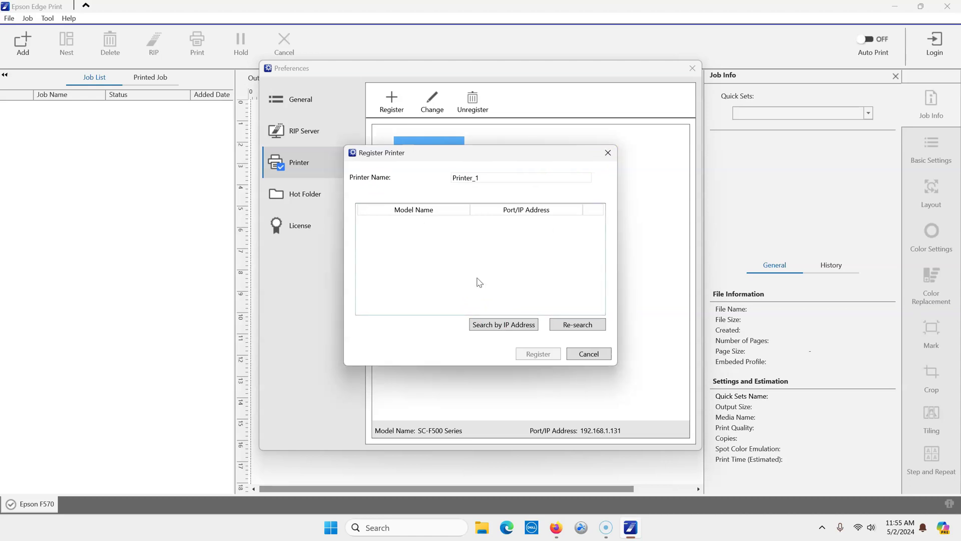
{"action": "left_click", "coordinate": [588, 353]}
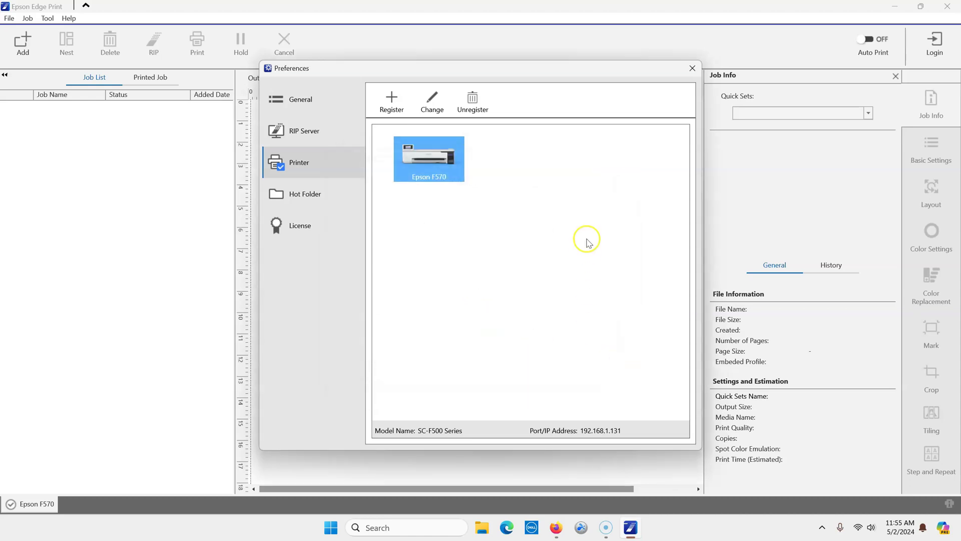
Step: Review the hot folder and license preferences, and close the preferences without restarting the program
{"action": "left_click", "coordinate": [308, 196]}
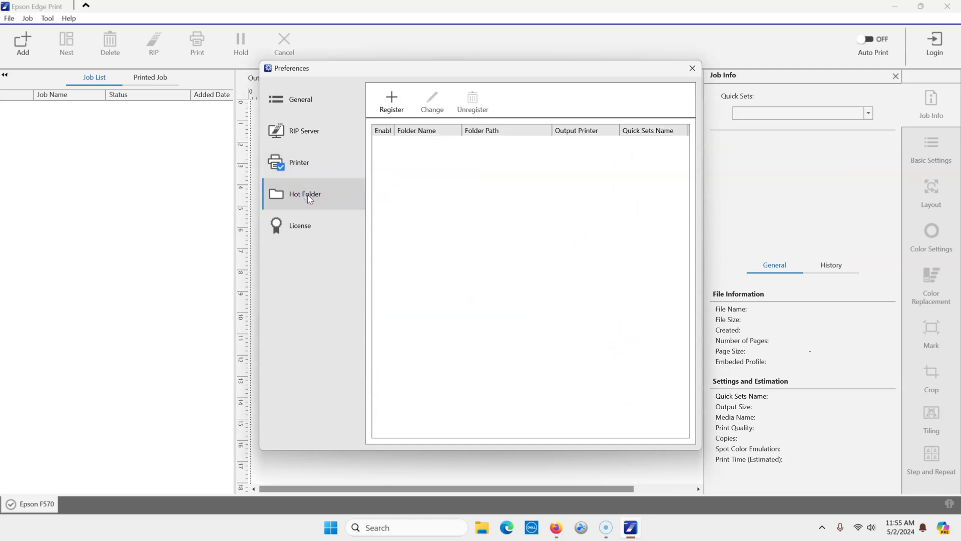
{"action": "left_click", "coordinate": [298, 226]}
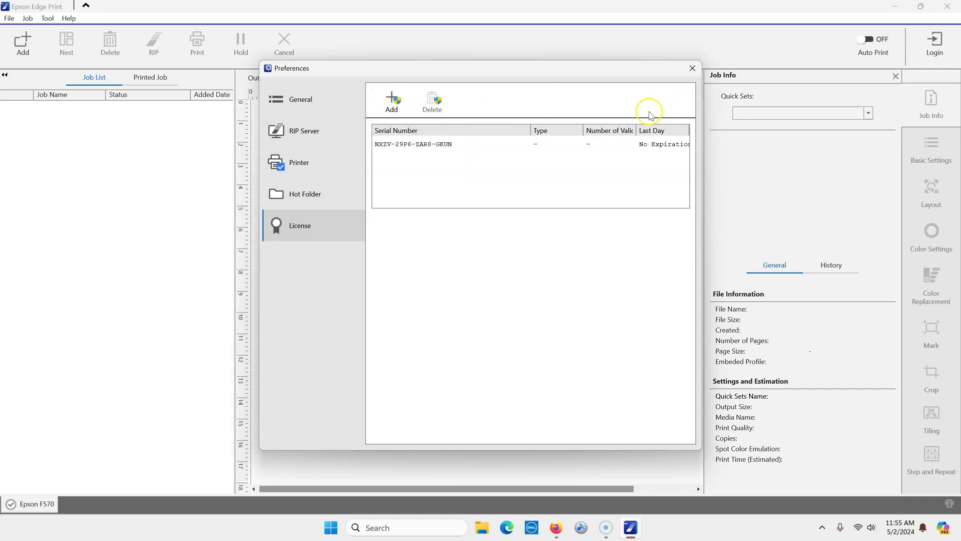
{"action": "left_click", "coordinate": [692, 68]}
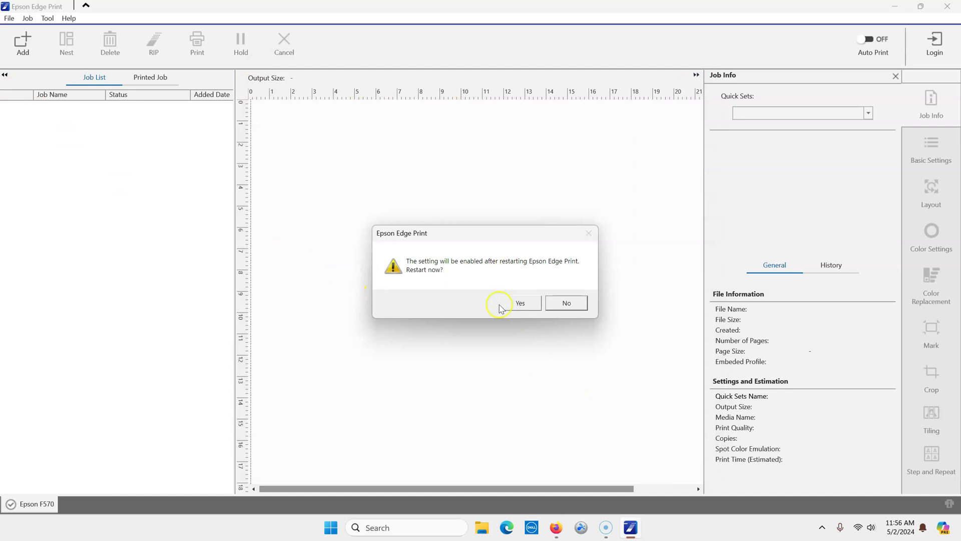
{"action": "left_click", "coordinate": [563, 302]}
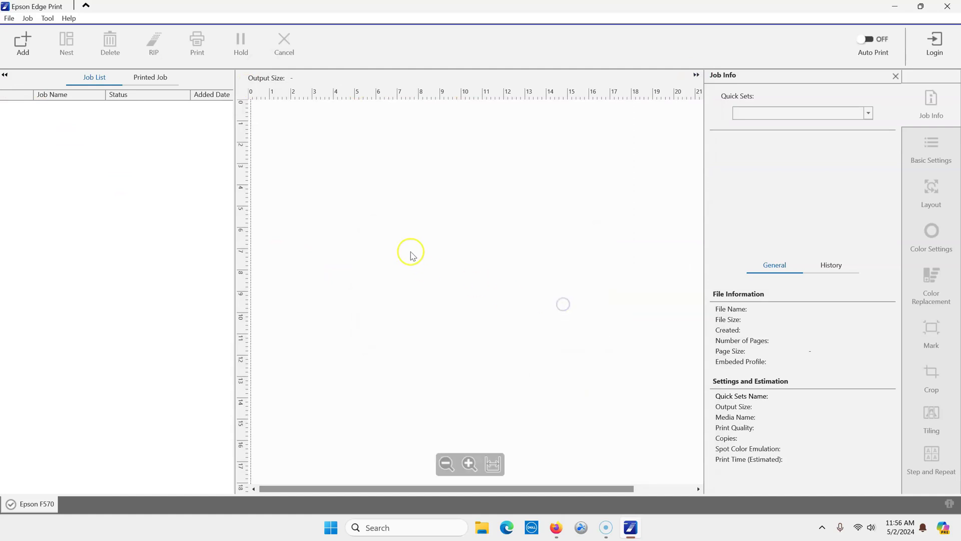
Step: Open the preset manager and review its print info, quick sets, color collection and options settings
{"action": "left_click", "coordinate": [10, 19]}
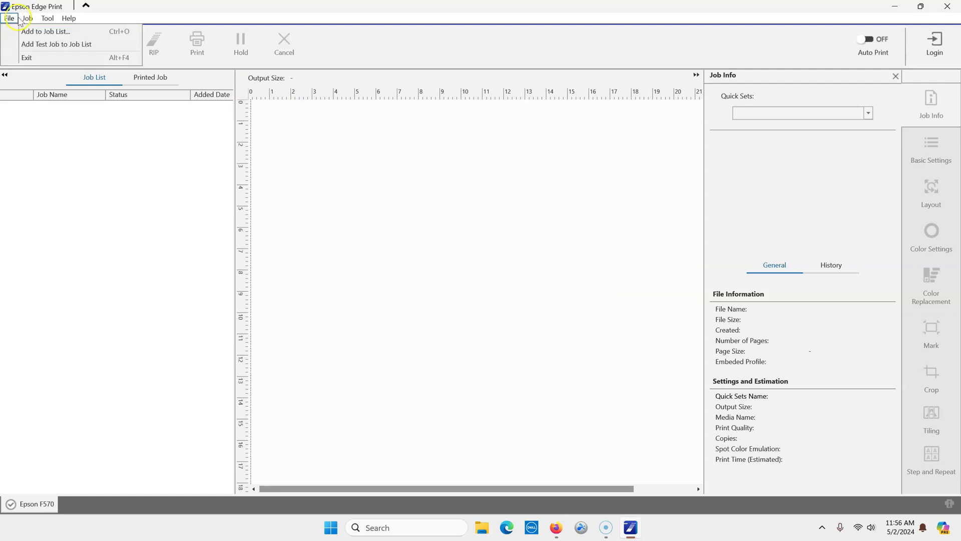
{"action": "left_click", "coordinate": [47, 19]}
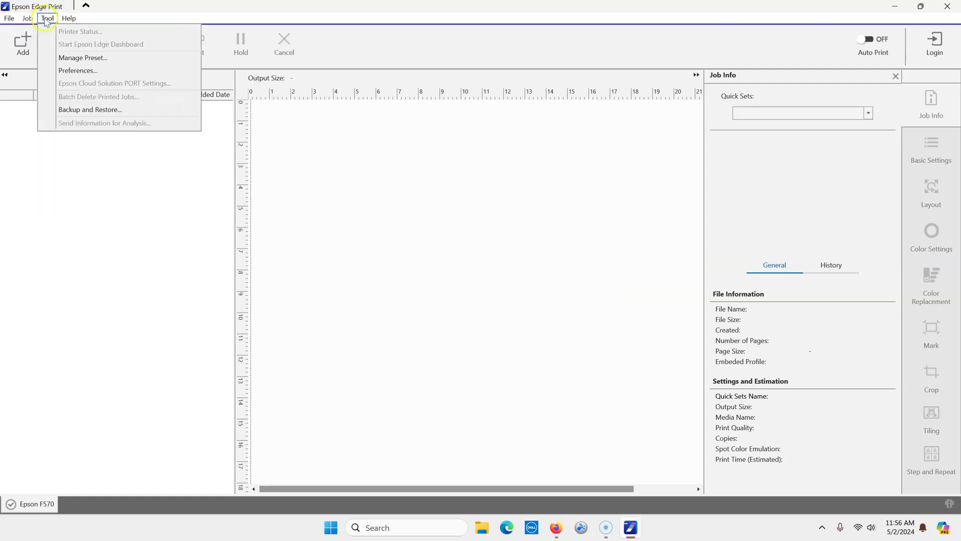
{"action": "left_click", "coordinate": [71, 58]}
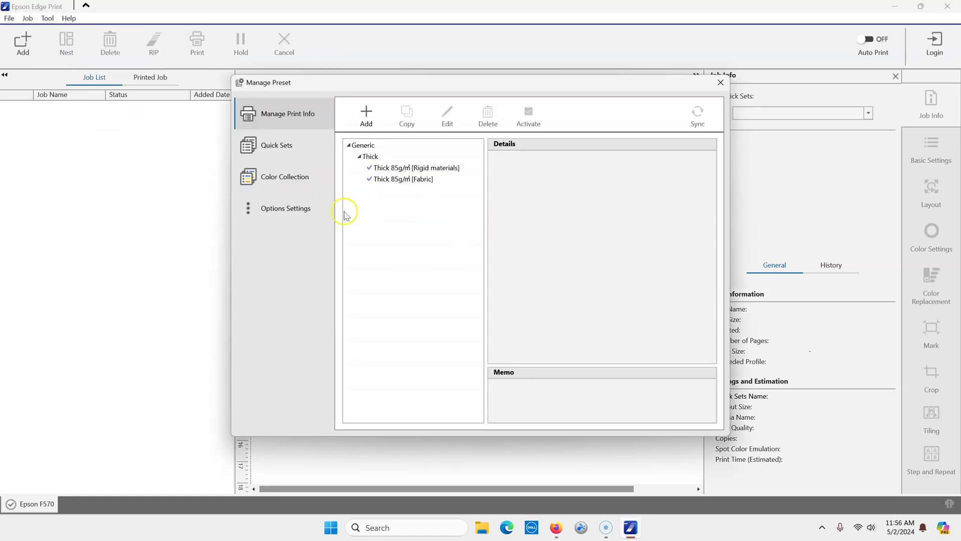
{"action": "left_click", "coordinate": [291, 150]}
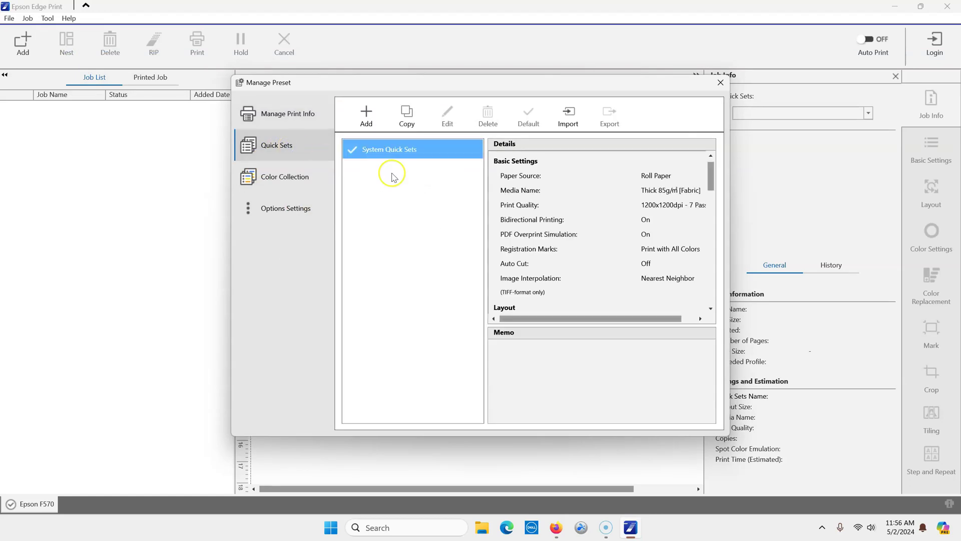
{"action": "left_click", "coordinate": [358, 163]}
{"action": "left_click", "coordinate": [301, 183]}
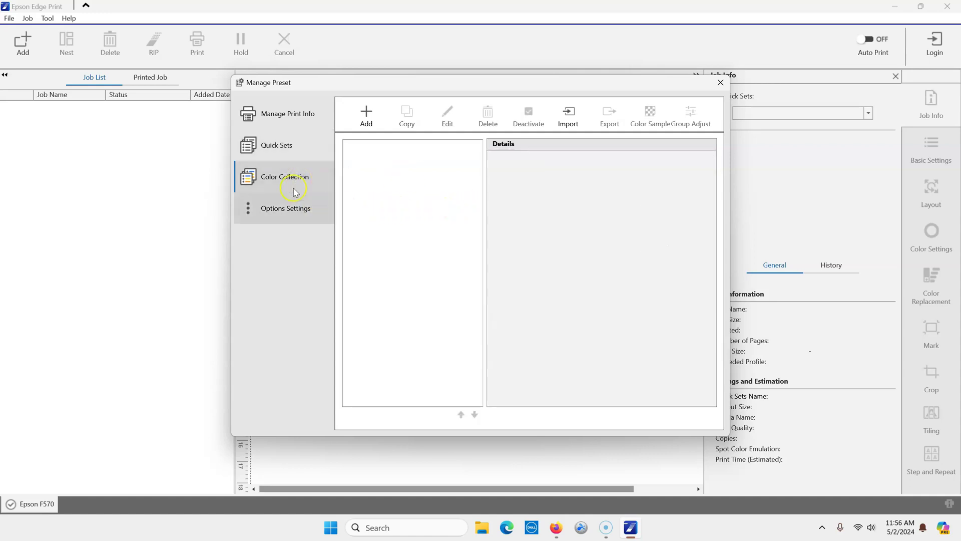
{"action": "left_click", "coordinate": [293, 210]}
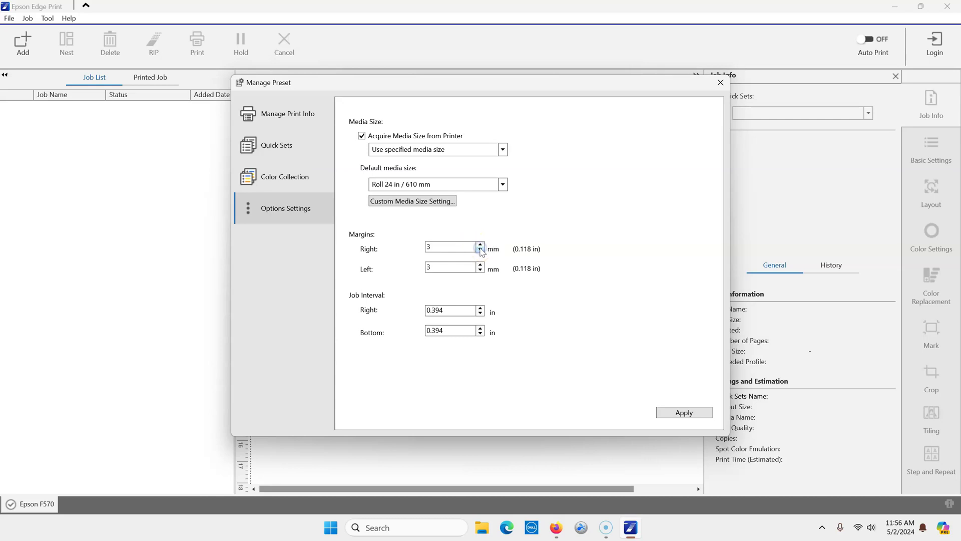
Step: Try to set the left margin to 2 mm in the preset options
{"action": "double_click", "coordinate": [450, 247]}
{"action": "double_click", "coordinate": [430, 267]}
{"action": "type", "text": "2"}
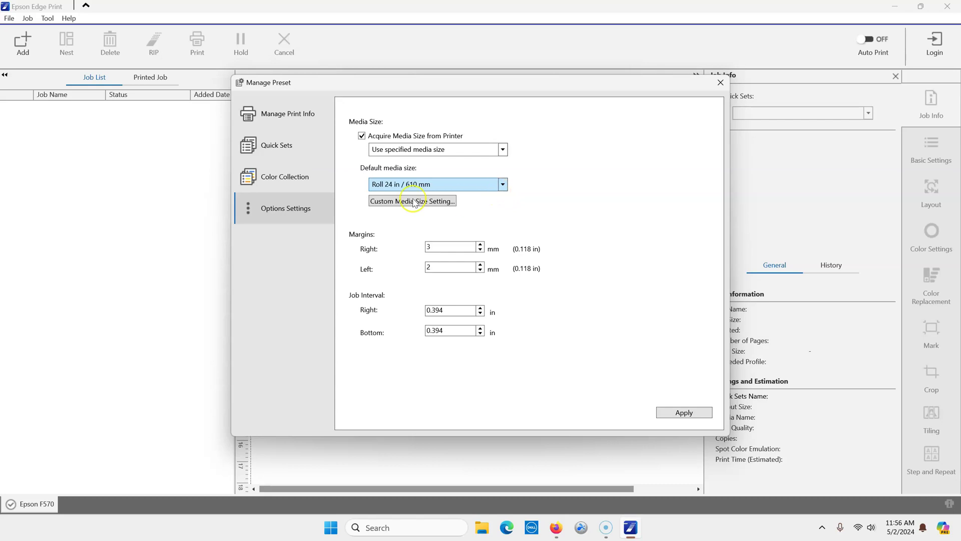
Step: Set the default media size to Roll 17 in / 432 mm
{"action": "left_click", "coordinate": [502, 185]}
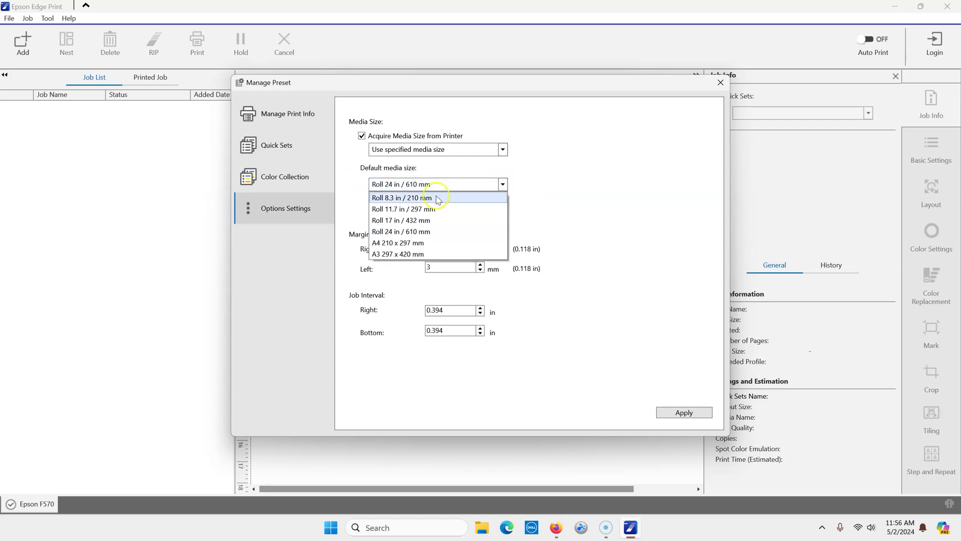
{"action": "left_click", "coordinate": [424, 221]}
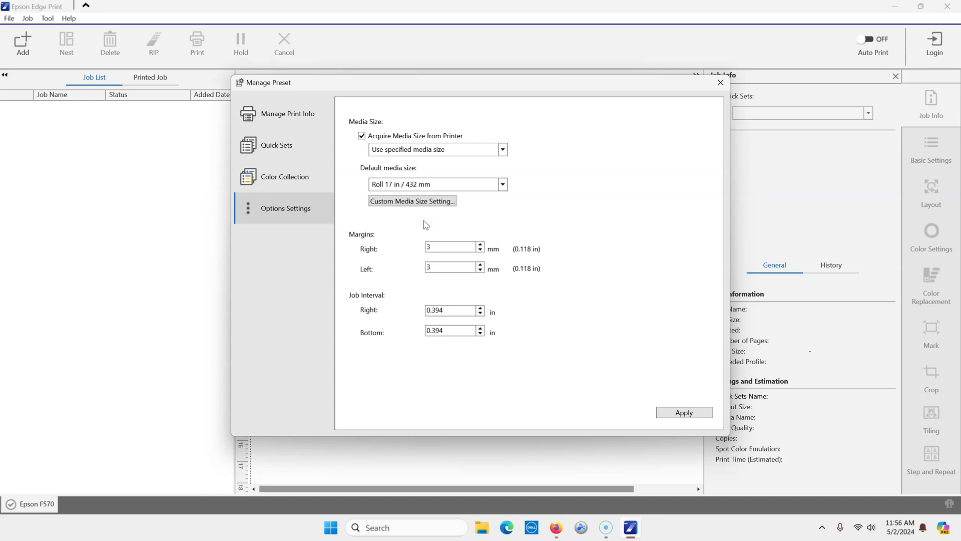
Step: Add a new quick set named F570 Basic in the preset manager
{"action": "left_click", "coordinate": [285, 158]}
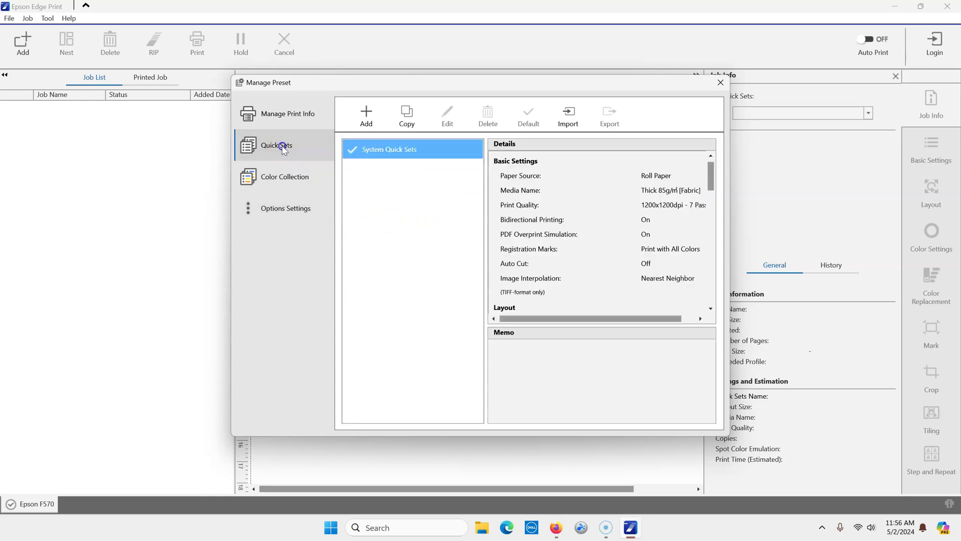
{"action": "left_click", "coordinate": [385, 170]}
{"action": "left_click", "coordinate": [374, 151]}
{"action": "left_click", "coordinate": [367, 117]}
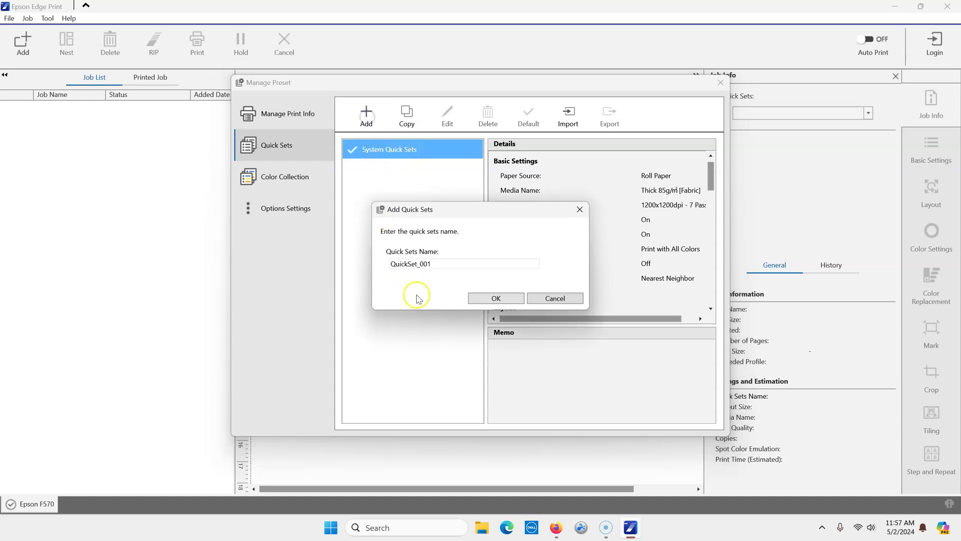
{"action": "left_click", "coordinate": [384, 264]}
{"action": "double_click", "coordinate": [385, 264]}
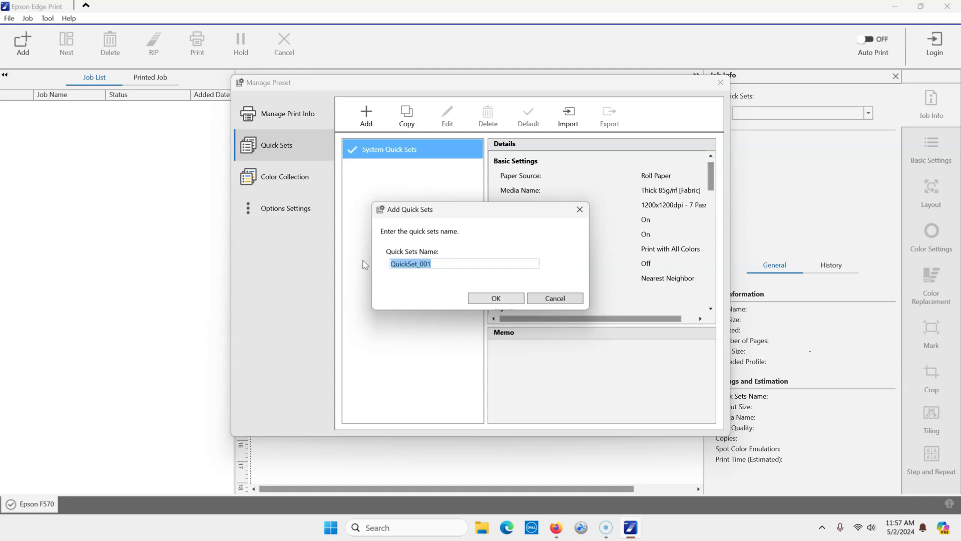
{"action": "type", "text": "F570 Basic"}
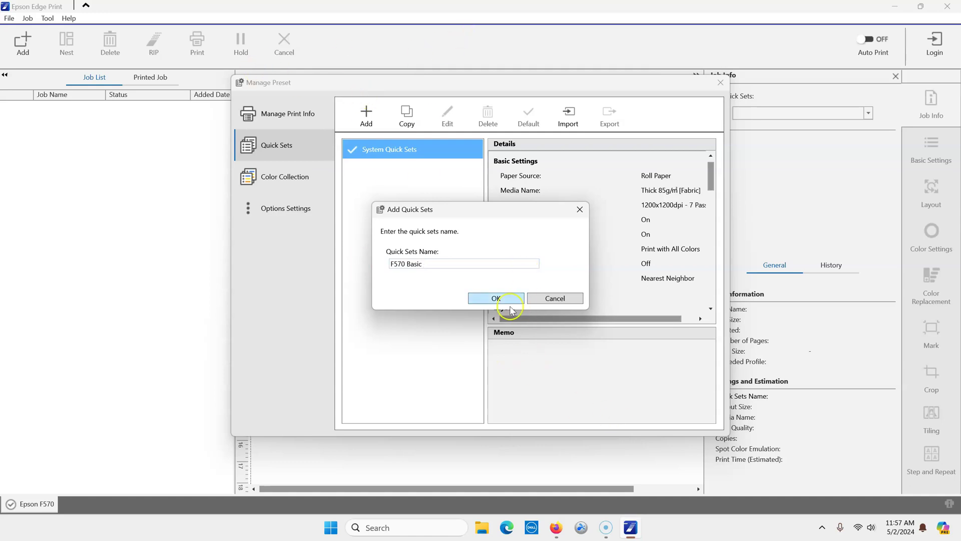
{"action": "left_click", "coordinate": [495, 301]}
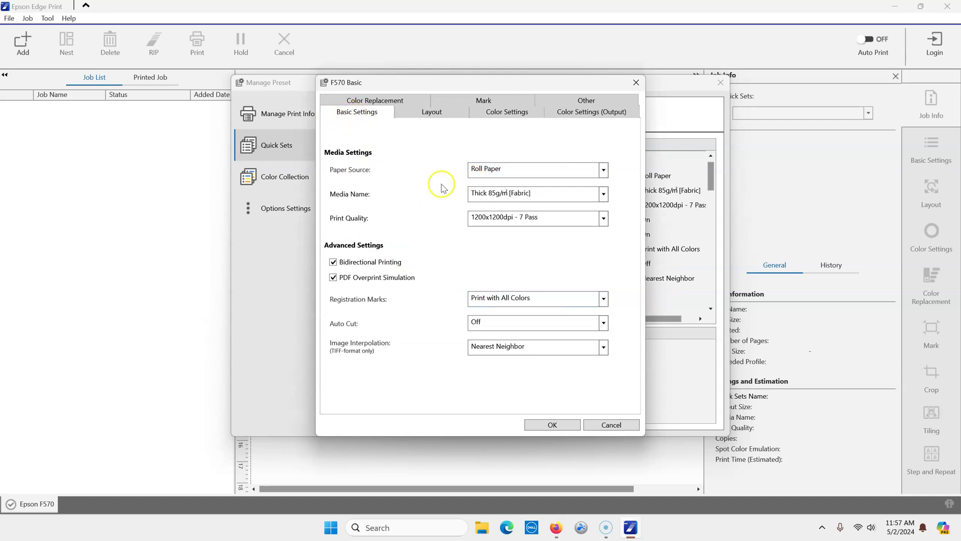
Step: Keep the quick set's media as Thick 85g/m² [Fabric] and set the print quality to 2400x1200dpi - 12 Pass
{"action": "left_click", "coordinate": [603, 195]}
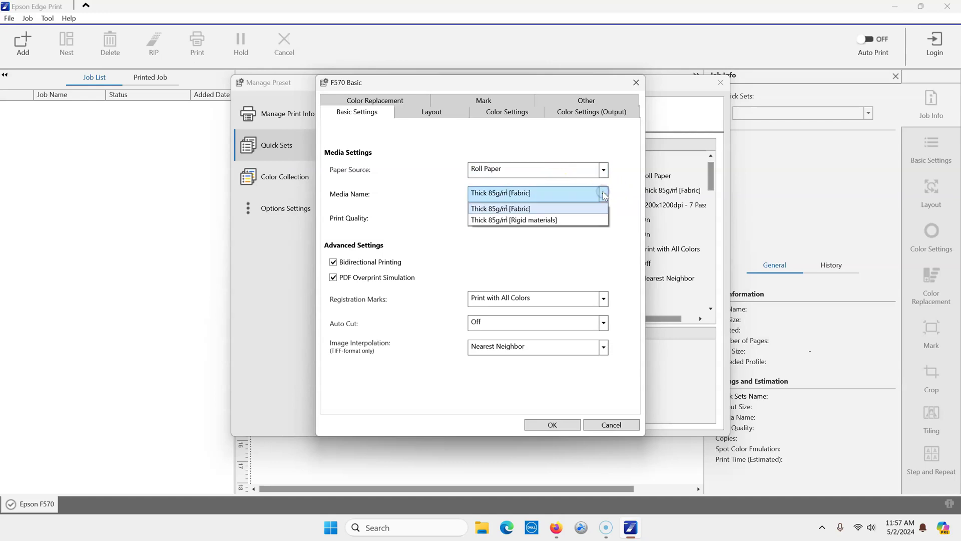
{"action": "left_click", "coordinate": [520, 209]}
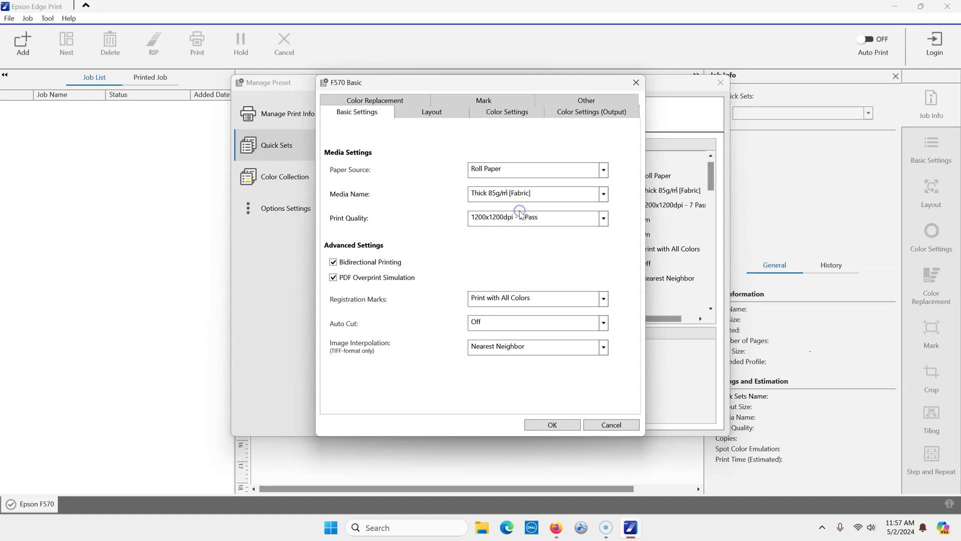
{"action": "left_click", "coordinate": [603, 195]}
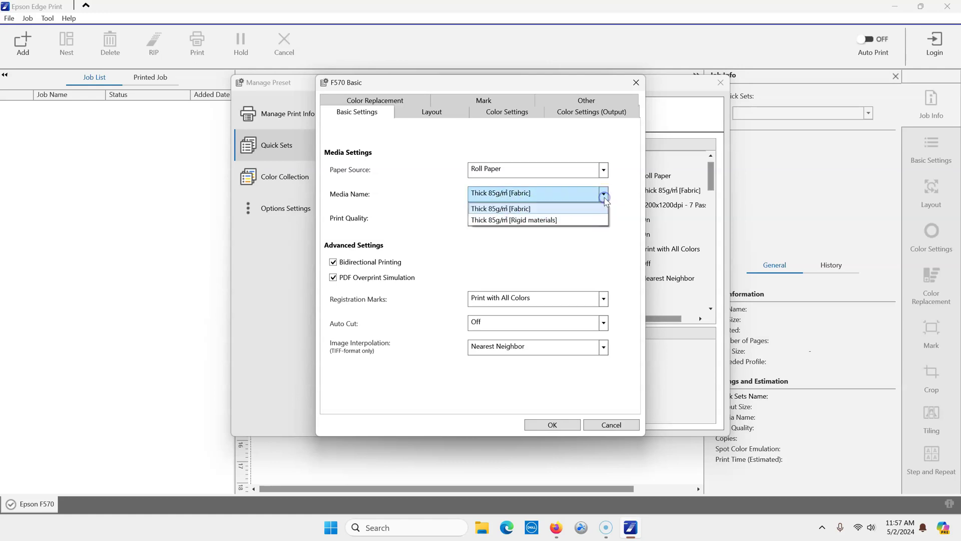
{"action": "left_click", "coordinate": [560, 195]}
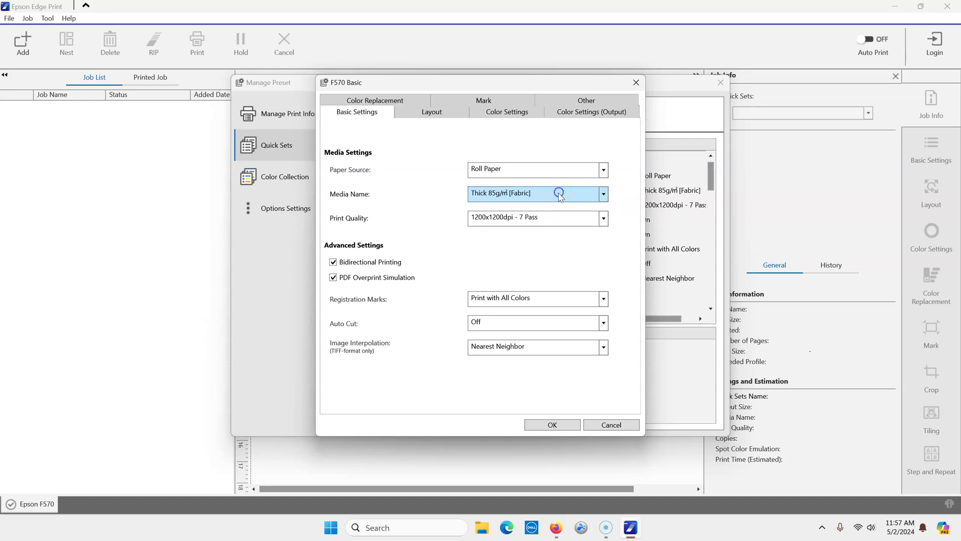
{"action": "left_click", "coordinate": [604, 221]}
{"action": "left_click", "coordinate": [541, 256]}
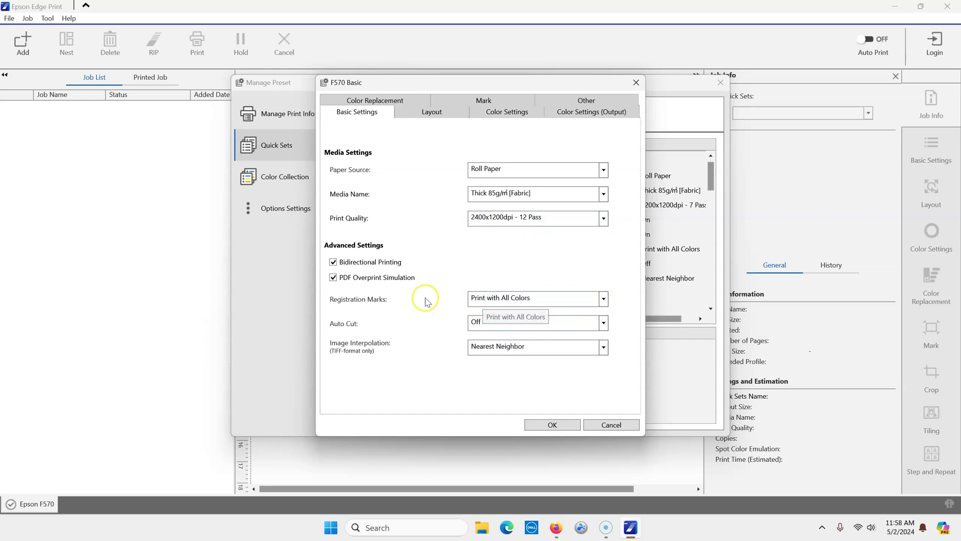
Step: Turn off bidirectional printing and PDF overprint simulation, set auto cut to Cut per Job, and keep image interpolation at Nearest Neighbor
{"action": "left_click", "coordinate": [333, 262]}
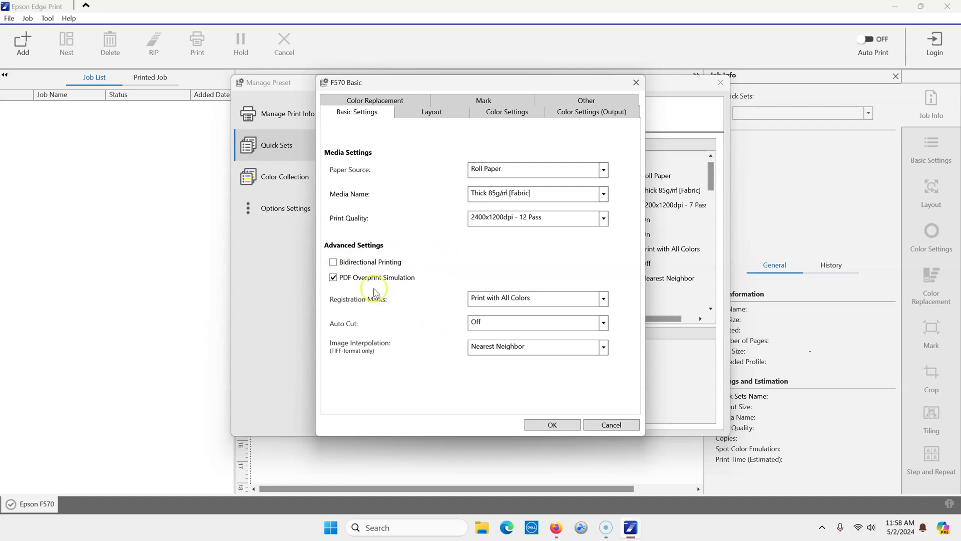
{"action": "left_click", "coordinate": [333, 278]}
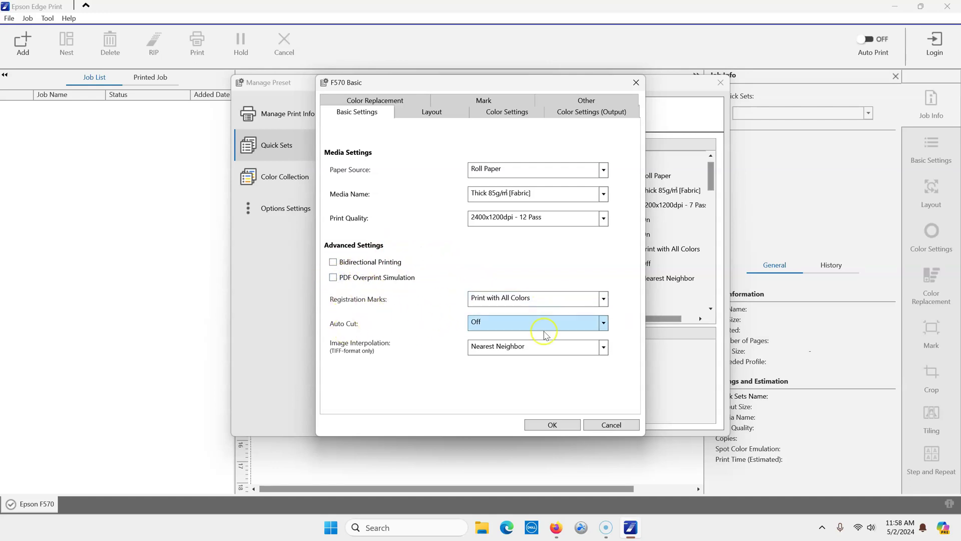
{"action": "left_click", "coordinate": [603, 326]}
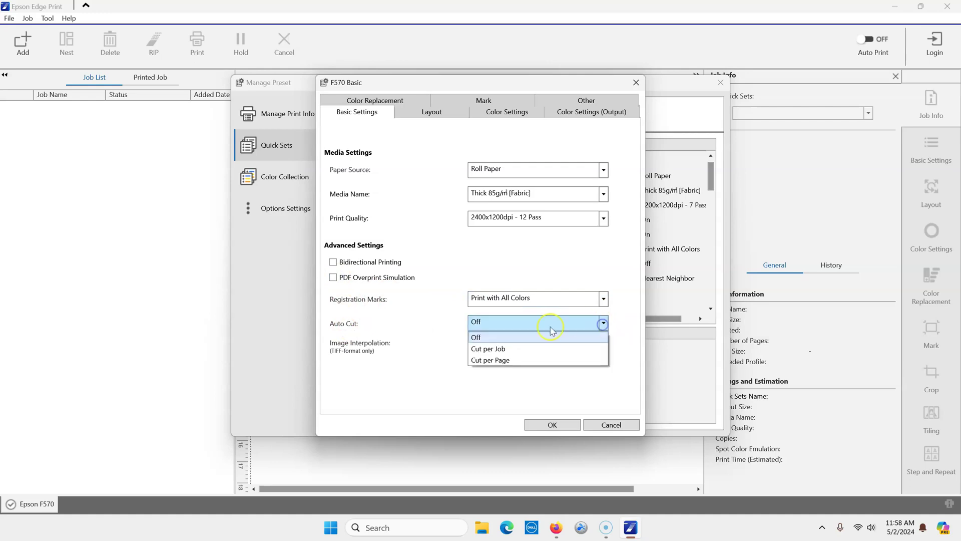
{"action": "left_click", "coordinate": [489, 348]}
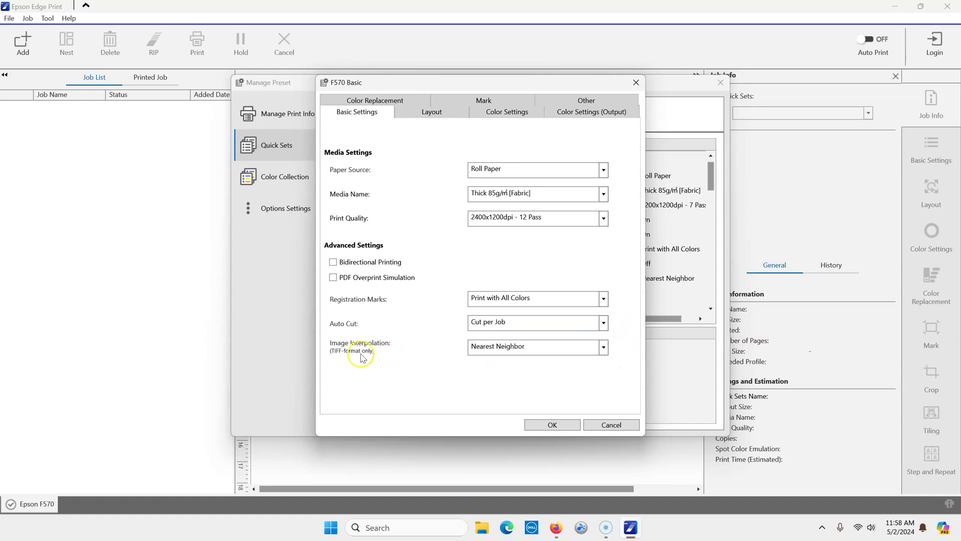
{"action": "left_click", "coordinate": [603, 348]}
{"action": "left_click", "coordinate": [605, 349]}
{"action": "left_click", "coordinate": [533, 350]}
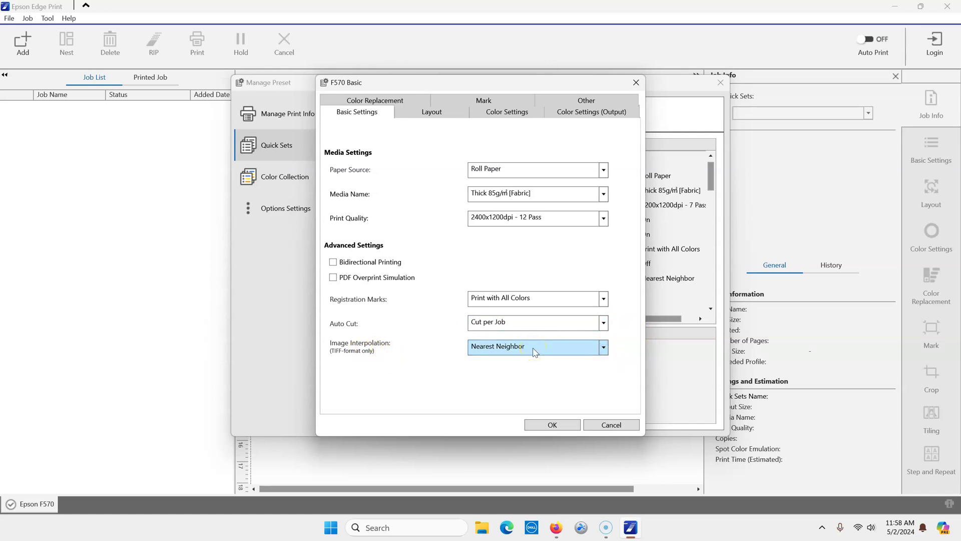
Step: Check the quick set's layout settings and set the CMYK input profile to No Color Adjustment
{"action": "left_click", "coordinate": [431, 114]}
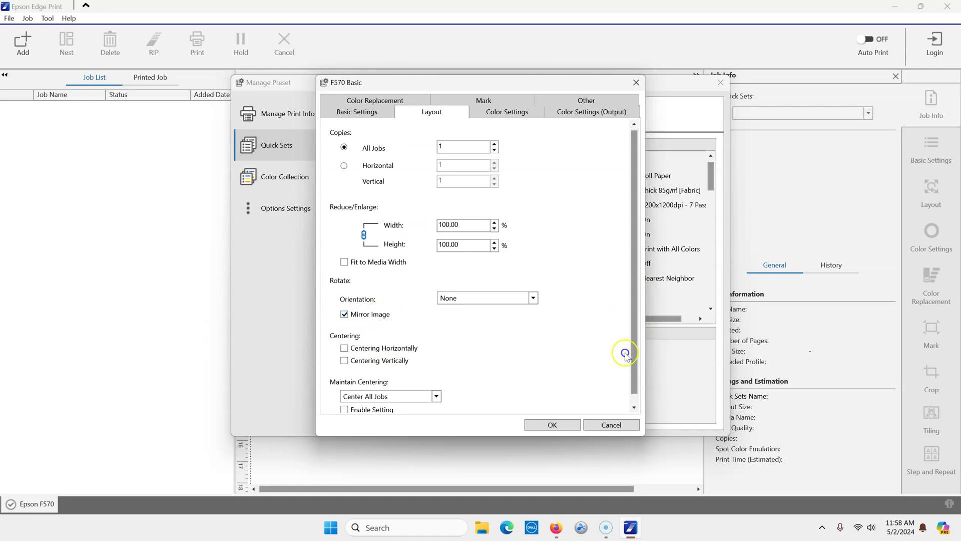
{"action": "left_click", "coordinate": [517, 112]}
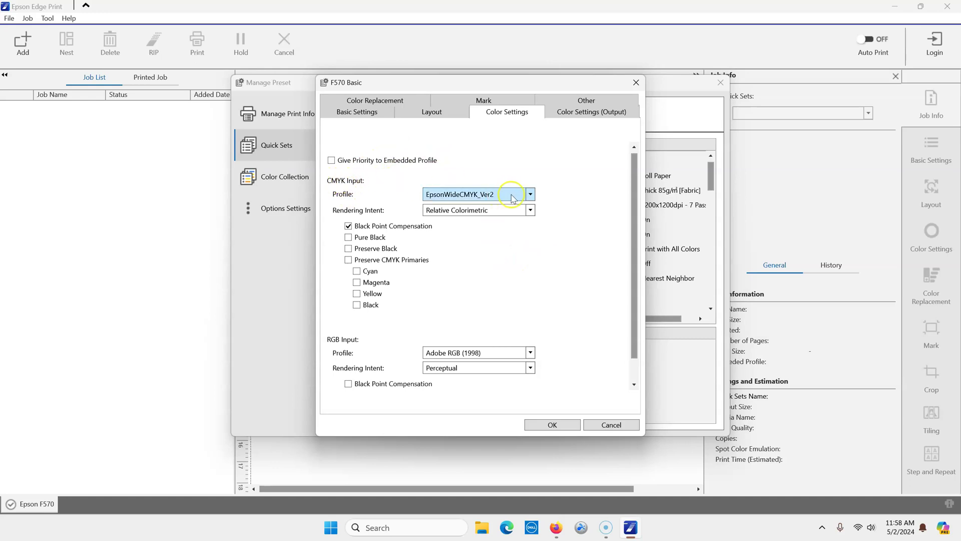
{"action": "left_click", "coordinate": [532, 194]}
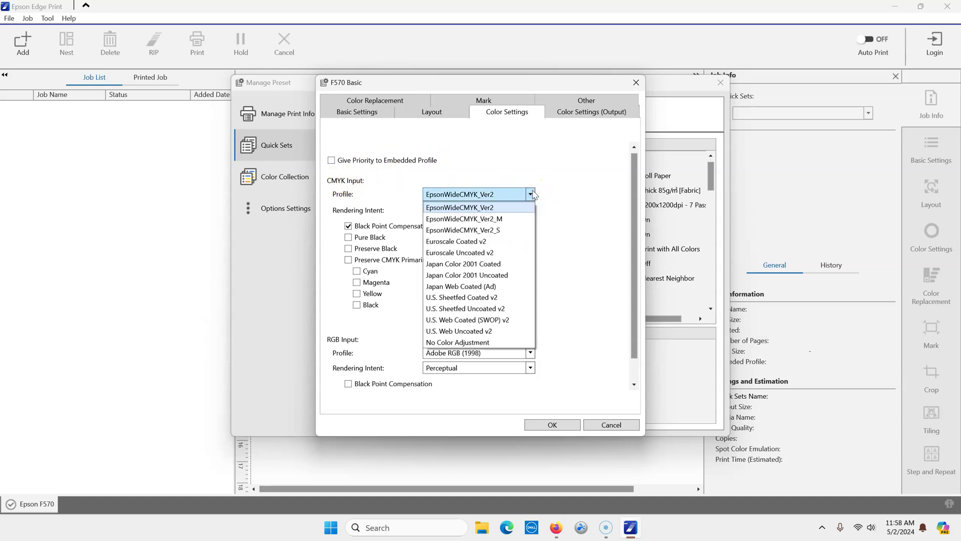
{"action": "left_click", "coordinate": [494, 344]}
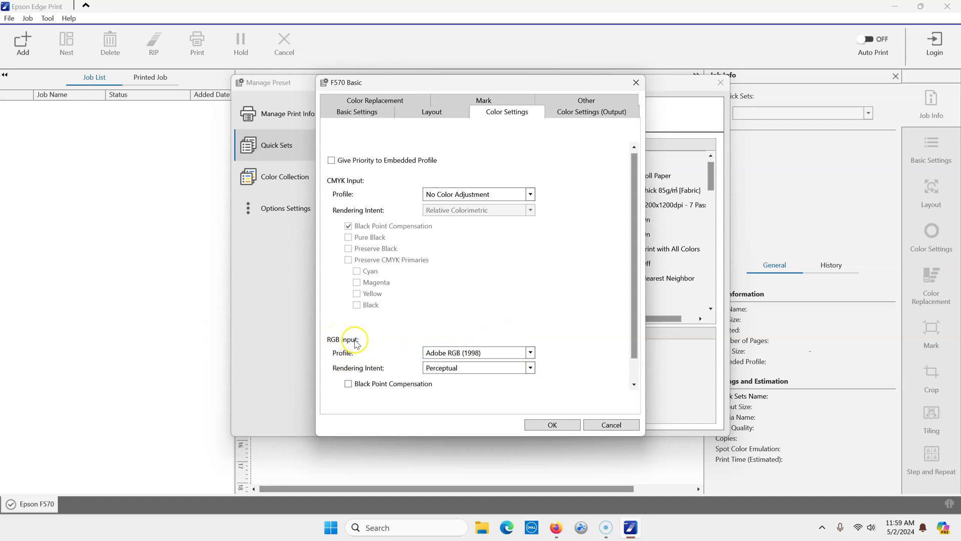
Step: Set the RGB input profile to EPSON sRGB with Relative Colorimetric rendering intent and enable its black point compensation
{"action": "left_click", "coordinate": [532, 352]}
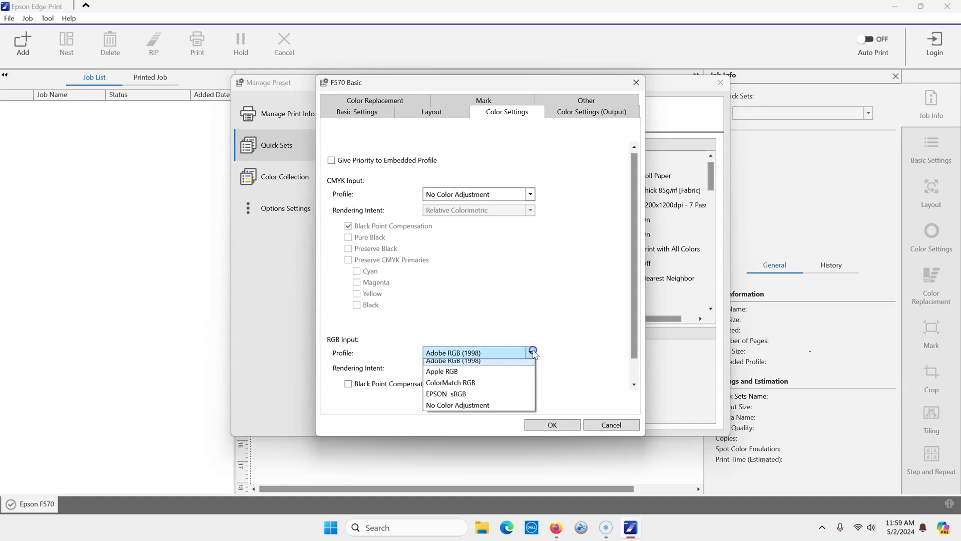
{"action": "left_click", "coordinate": [471, 396]}
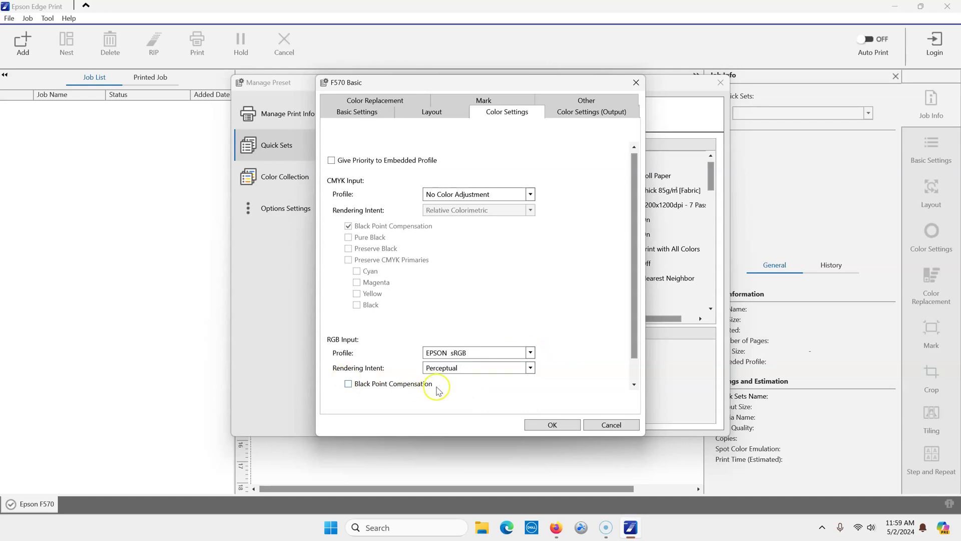
{"action": "left_click", "coordinate": [530, 367]}
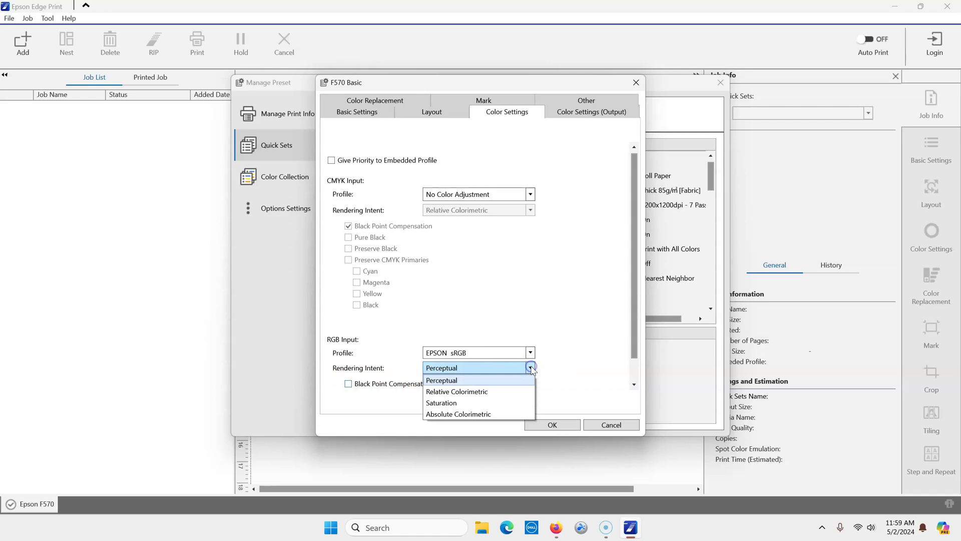
{"action": "left_click", "coordinate": [491, 390]}
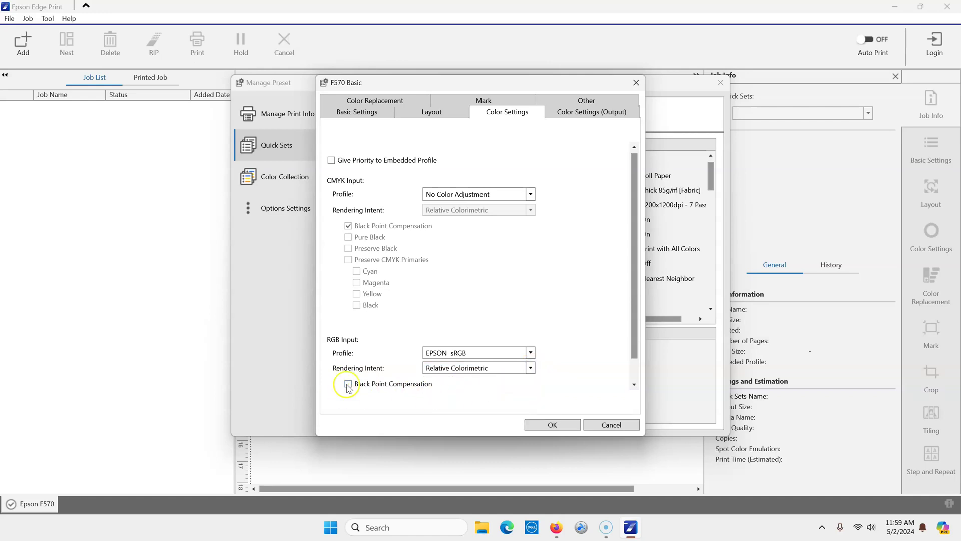
{"action": "left_click_drag", "start_coordinate": [633, 335], "coordinate": [634, 393]}
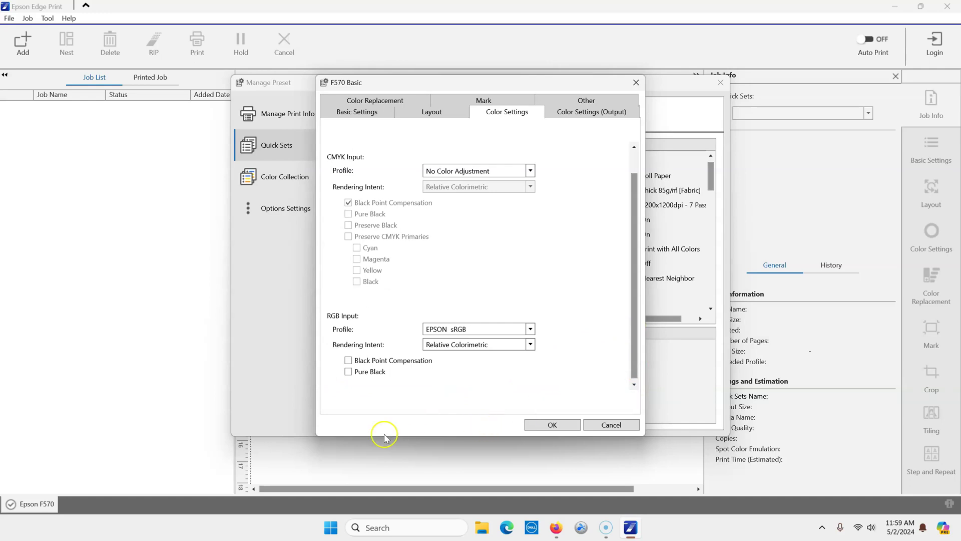
{"action": "left_click", "coordinate": [349, 361]}
Step: Review the quick set's output density, color replacement, job option, basic and color settings
{"action": "left_click", "coordinate": [595, 119]}
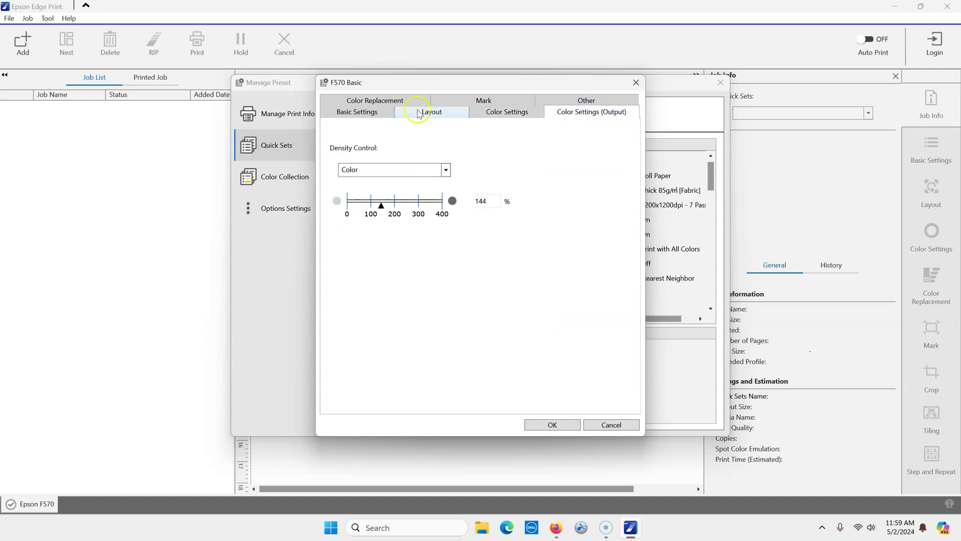
{"action": "left_click", "coordinate": [399, 101]}
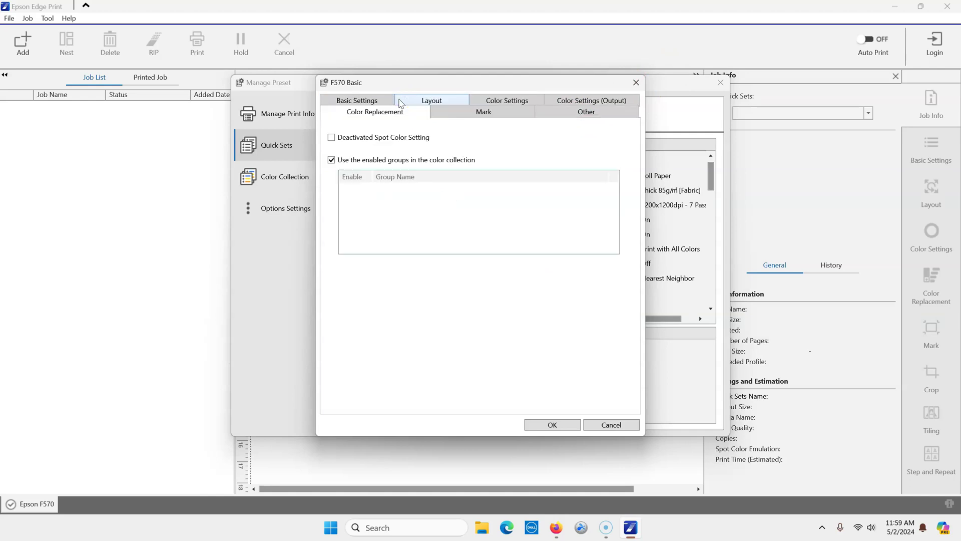
{"action": "left_click", "coordinate": [499, 101]}
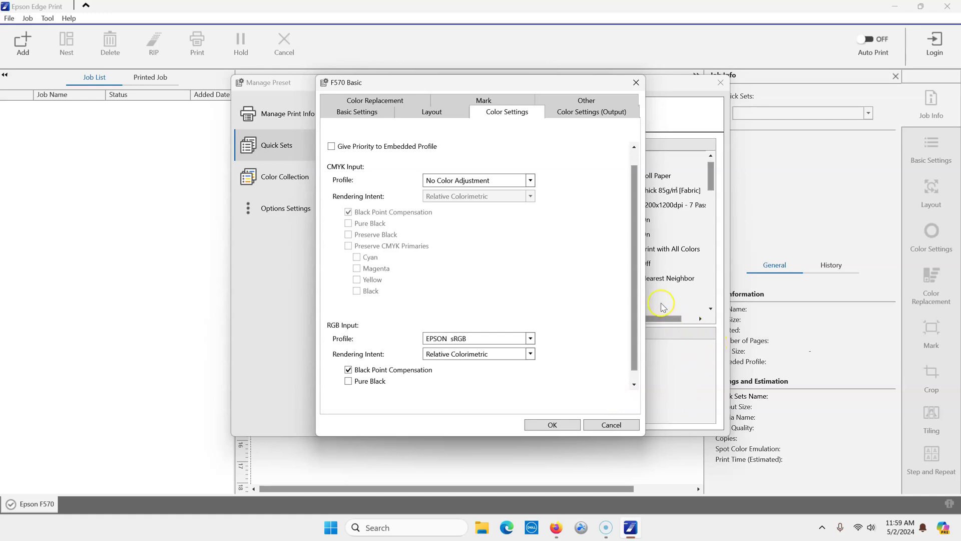
{"action": "scroll", "coordinate": [630, 332], "scroll_direction": "down", "scroll_amount": 1}
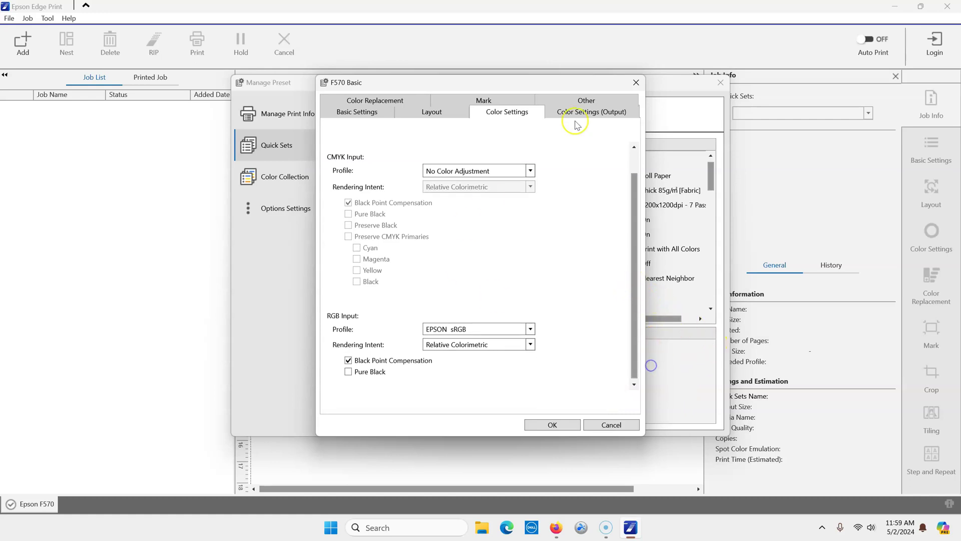
{"action": "left_click", "coordinate": [587, 101]}
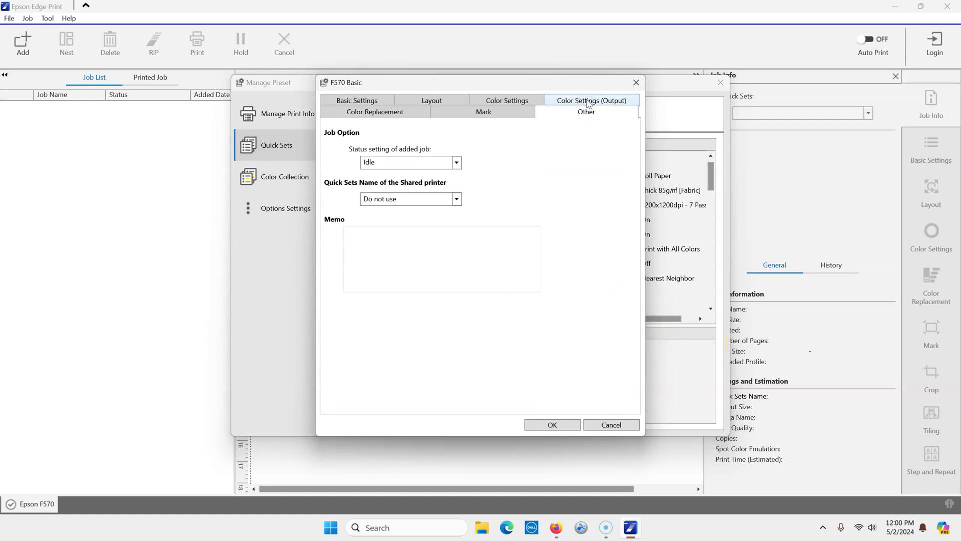
{"action": "left_click", "coordinate": [357, 100]}
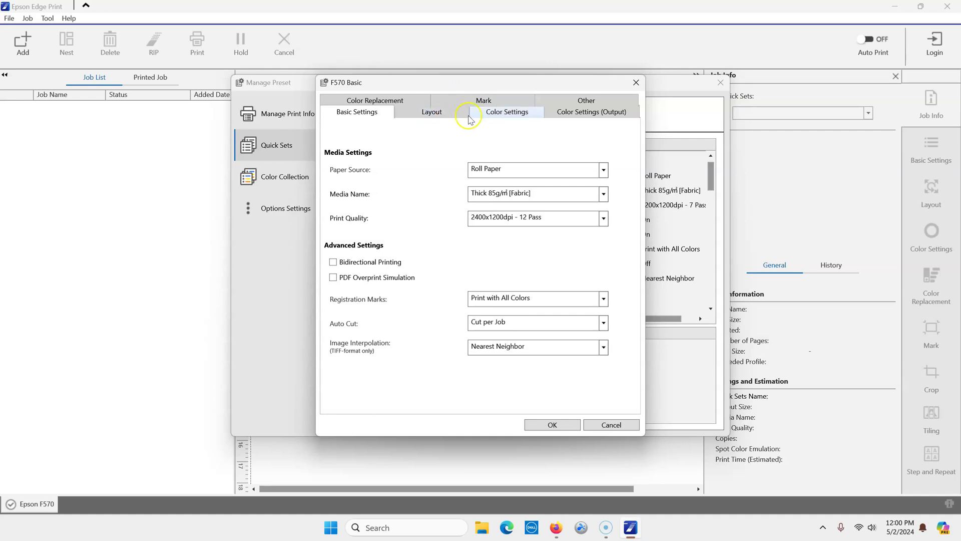
{"action": "left_click", "coordinate": [497, 115]}
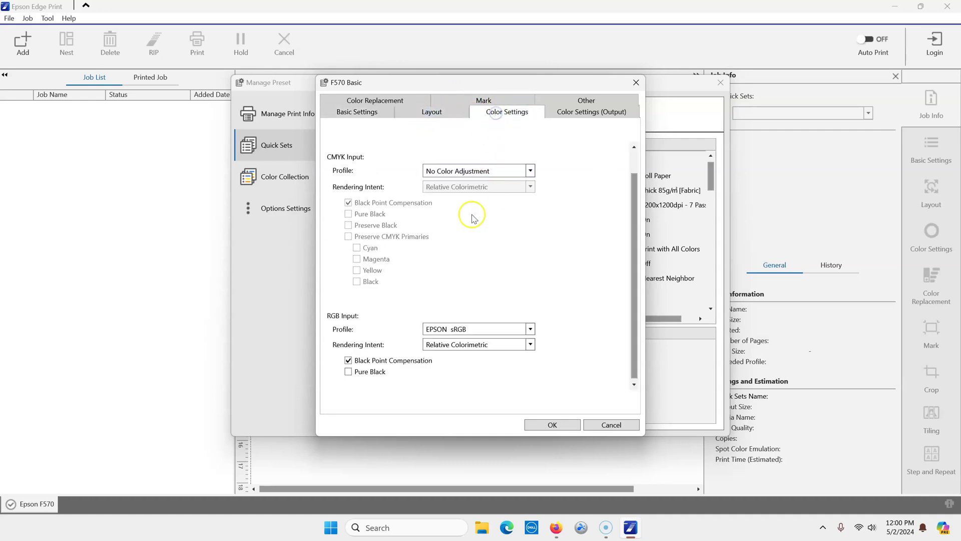
{"action": "scroll", "coordinate": [642, 192], "scroll_direction": "up", "scroll_amount": 1}
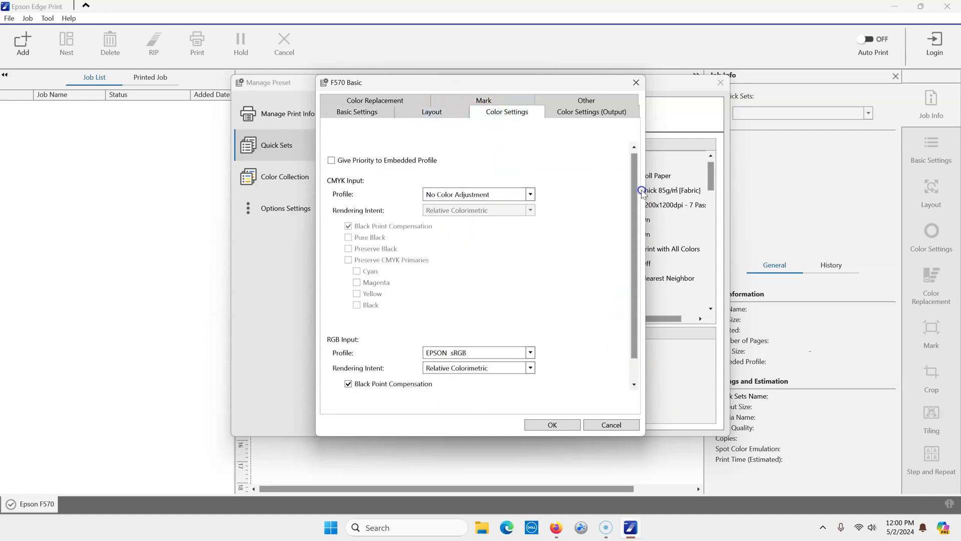
{"action": "scroll", "coordinate": [642, 191], "scroll_direction": "down", "scroll_amount": 1}
Step: Save the F570 Basic quick set, make it the default, and close the preset manager
{"action": "left_click", "coordinate": [536, 425]}
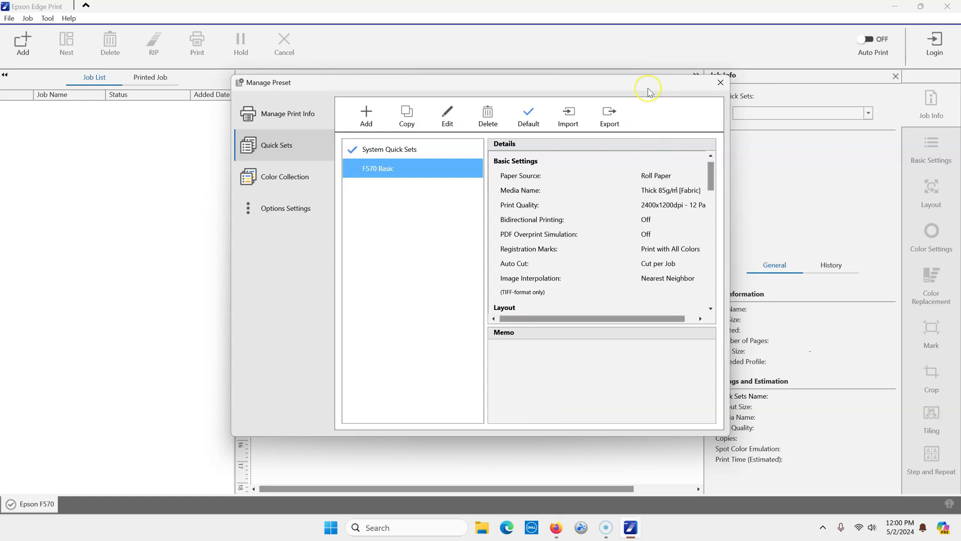
{"action": "left_click", "coordinate": [394, 171]}
{"action": "left_click", "coordinate": [543, 113]}
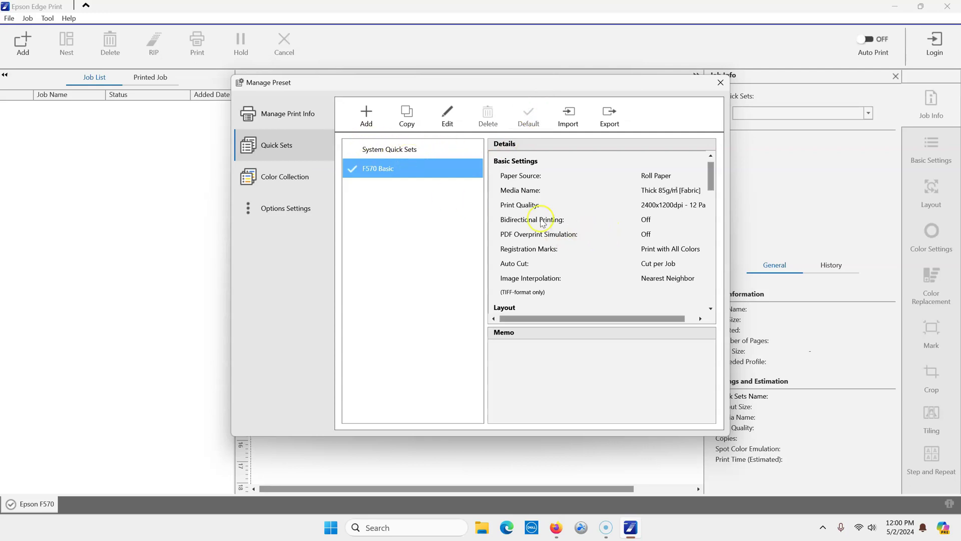
{"action": "left_click", "coordinate": [721, 82]}
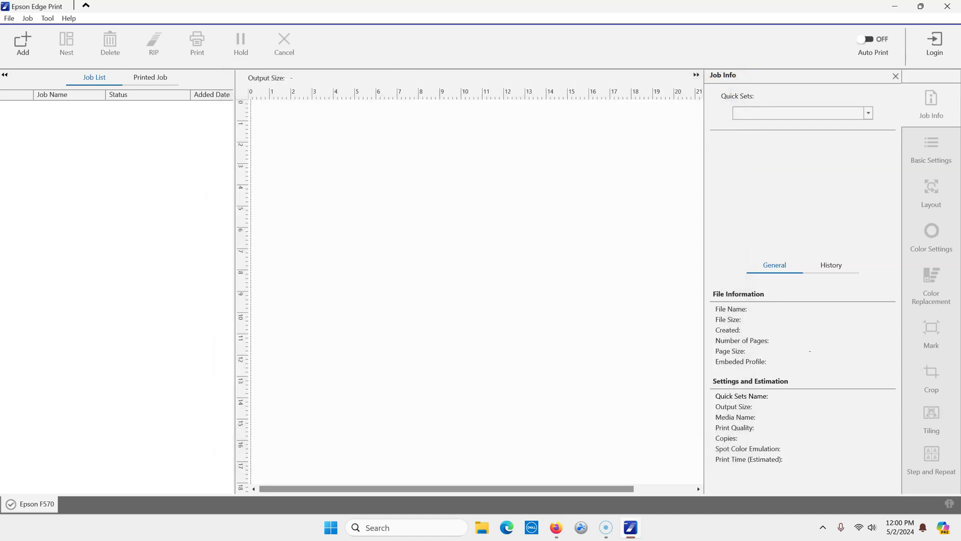
Step: Add 1(3).png to the job list with the F570 Basic quick set and select the job
{"action": "left_click", "coordinate": [10, 19]}
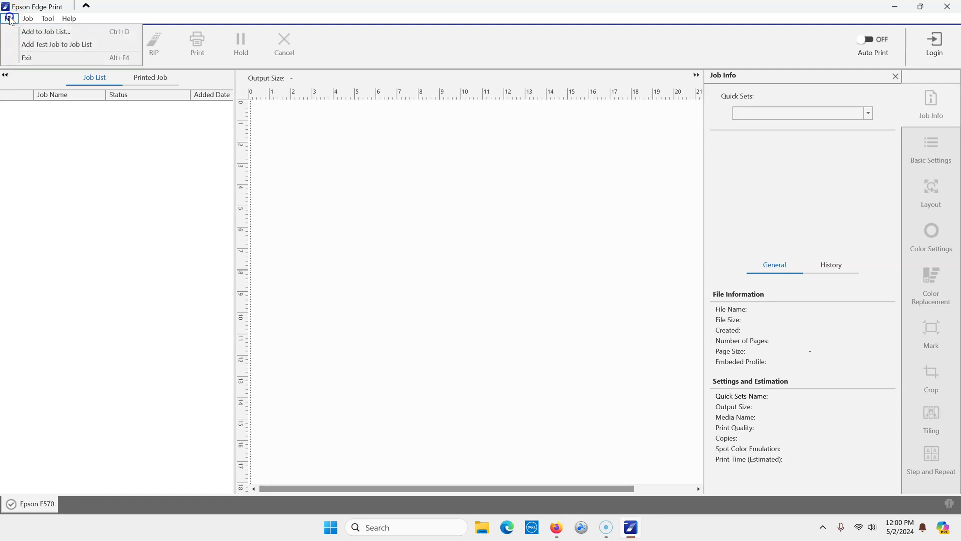
{"action": "left_click", "coordinate": [26, 32]}
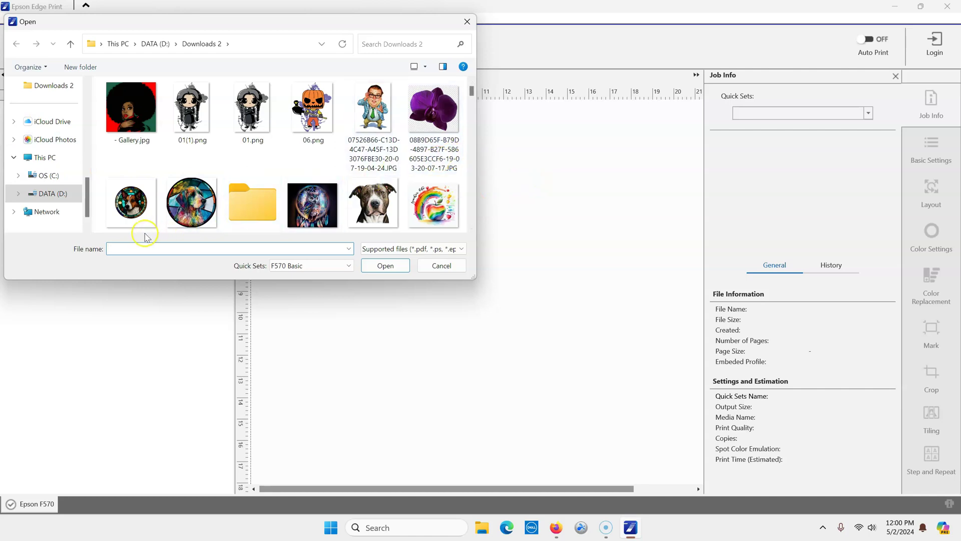
{"action": "left_click", "coordinate": [384, 209]}
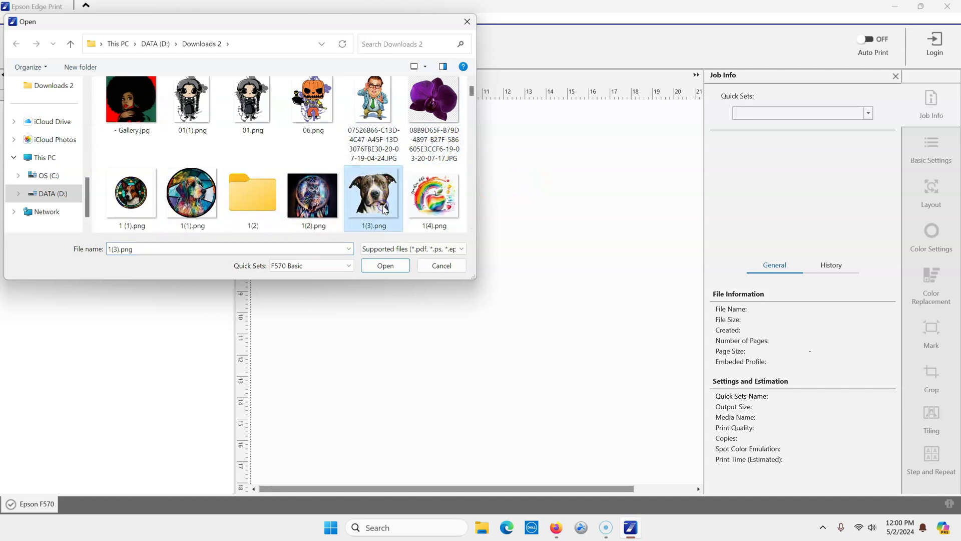
{"action": "left_click", "coordinate": [388, 265]}
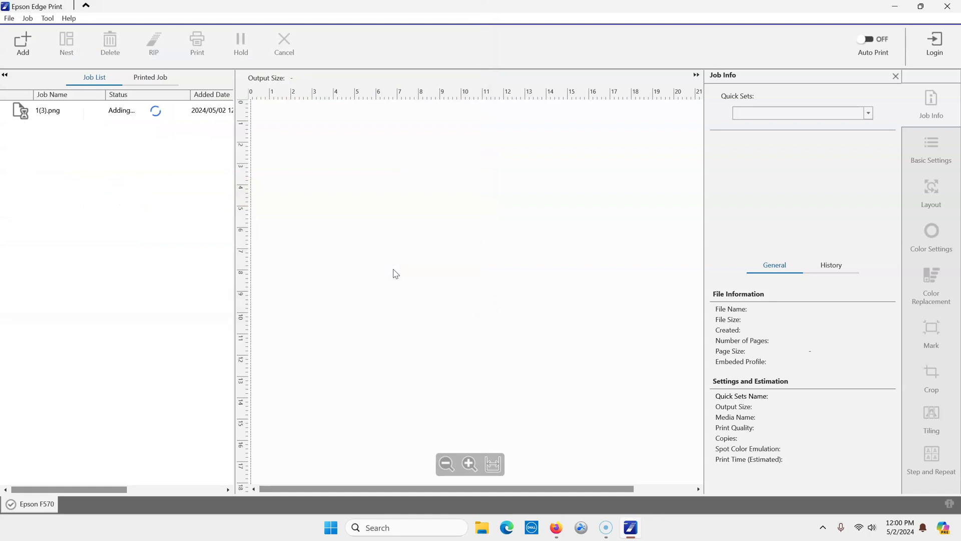
{"action": "left_click", "coordinate": [59, 118]}
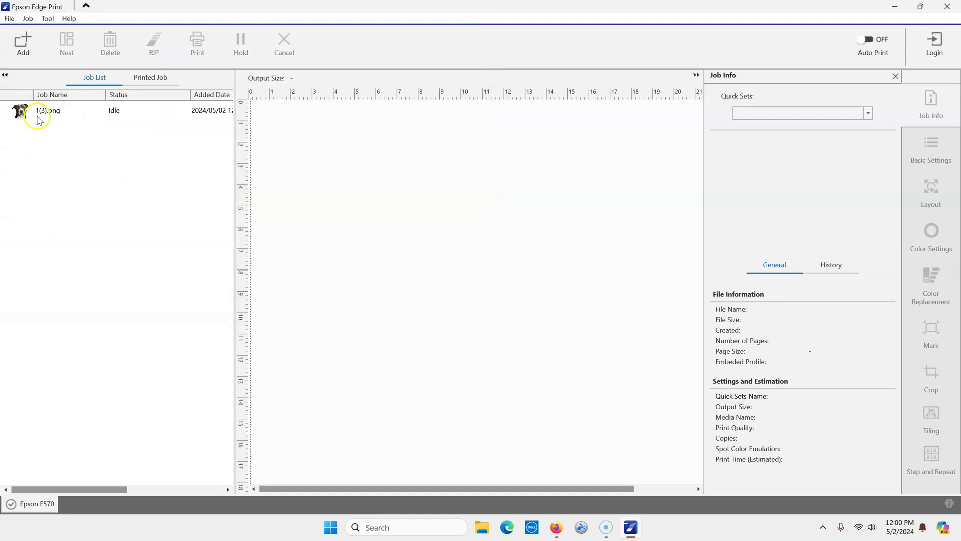
{"action": "left_click", "coordinate": [39, 113]}
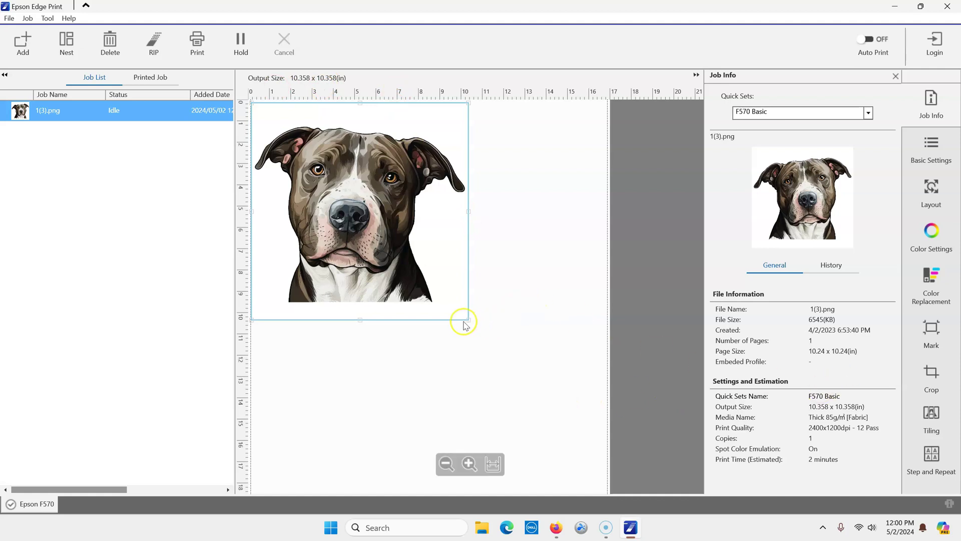
Step: Enlarge the dog image on the roll to about 15.79 x 15.79 in and inspect it up close
{"action": "left_click_drag", "start_coordinate": [469, 318], "coordinate": [573, 435]}
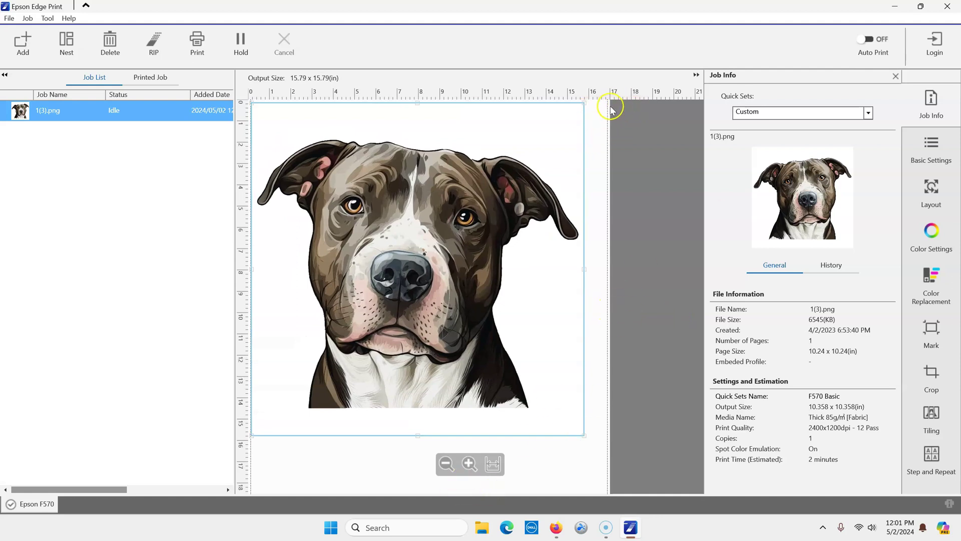
{"action": "left_click", "coordinate": [462, 464]}
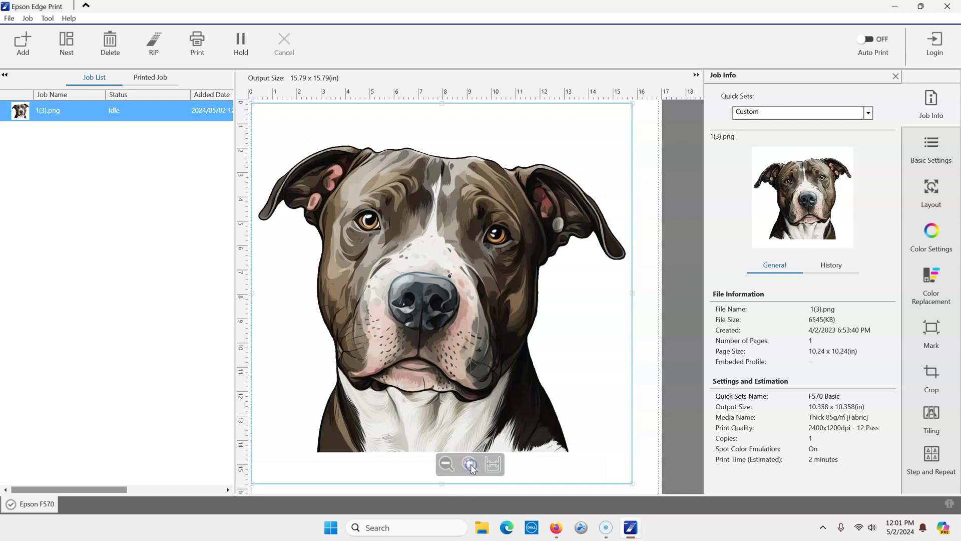
{"action": "left_click", "coordinate": [470, 464]}
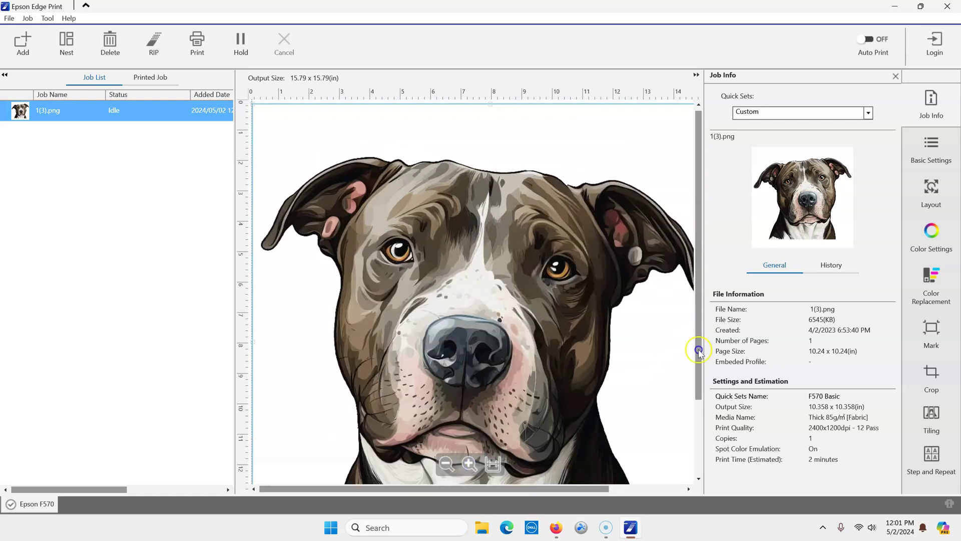
{"action": "left_click_drag", "start_coordinate": [697, 346], "coordinate": [699, 423]}
{"action": "left_click", "coordinate": [445, 463]}
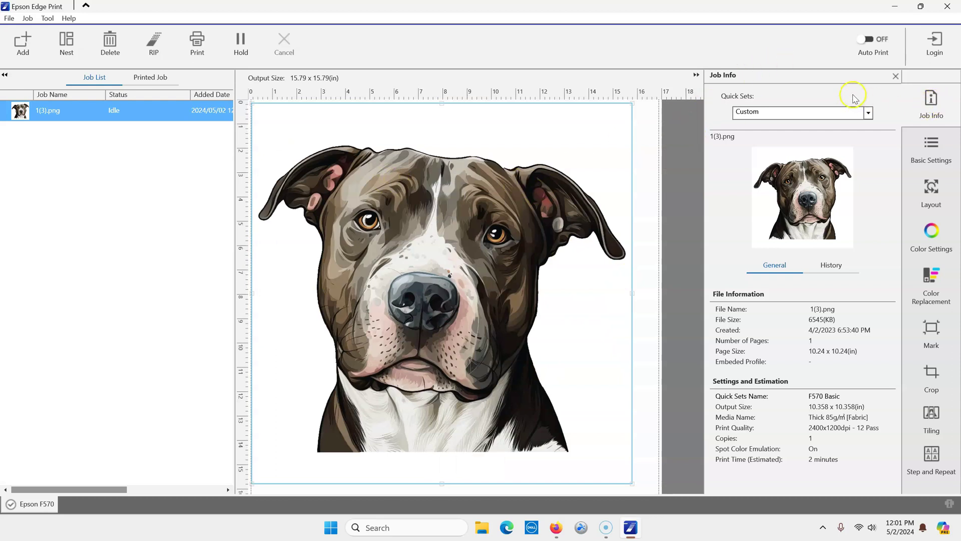
Step: Review the job's media, print quality and input resolution settings, and open its color settings
{"action": "left_click", "coordinate": [926, 150]}
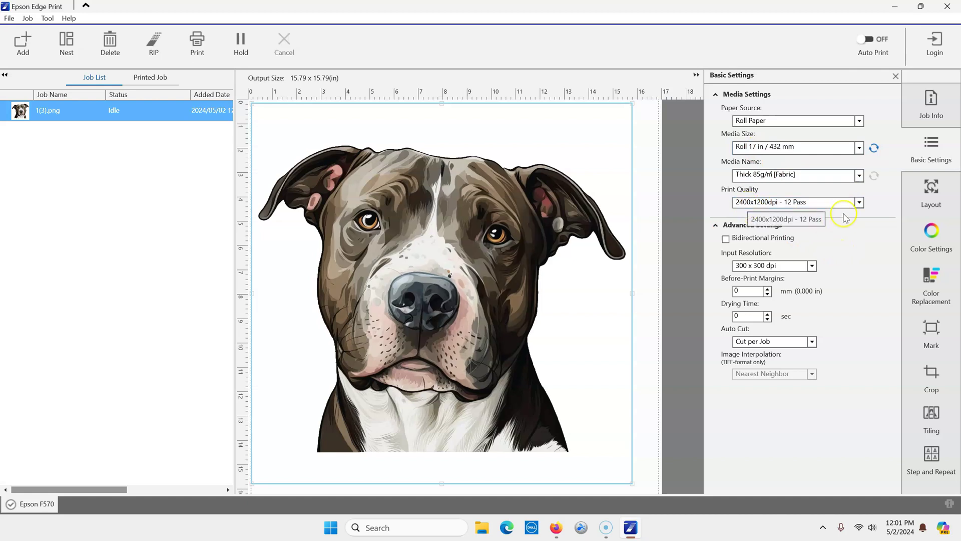
{"action": "left_click", "coordinate": [859, 204]}
{"action": "left_click", "coordinate": [859, 210]}
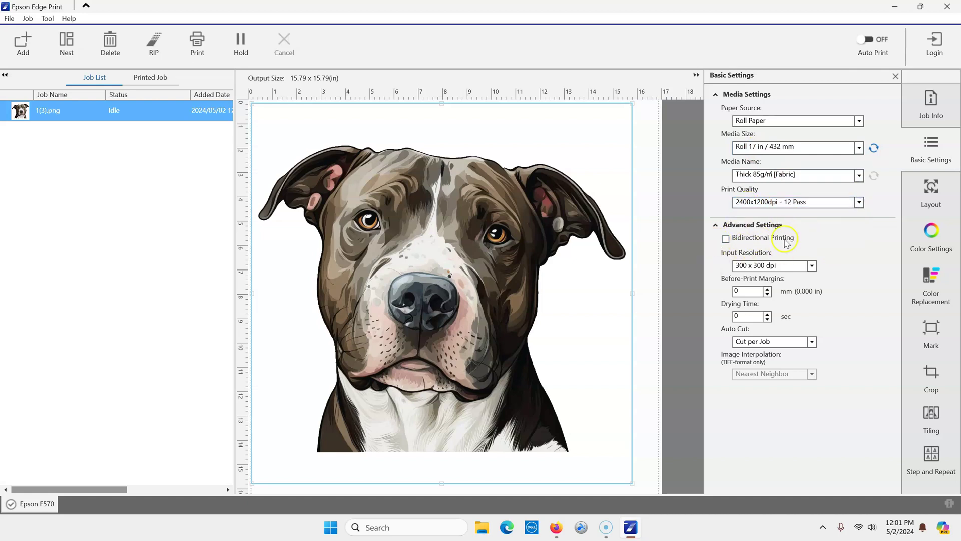
{"action": "left_click", "coordinate": [812, 266]}
{"action": "left_click", "coordinate": [921, 246]}
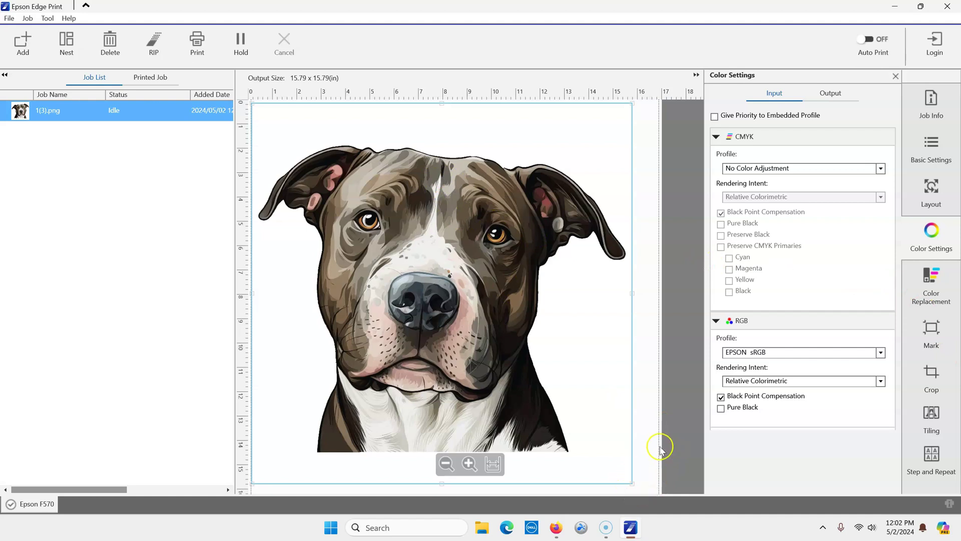
Step: Shrink the dog image to about 8.6 x 8.6 in, and add 1(4).png to the job list and select it
{"action": "left_click_drag", "start_coordinate": [632, 484], "coordinate": [458, 260]}
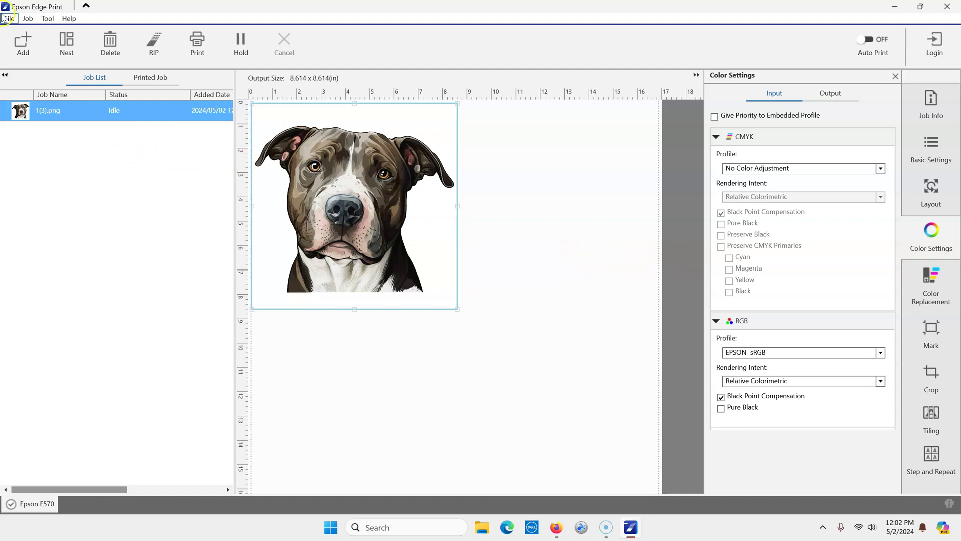
{"action": "left_click", "coordinate": [24, 50]}
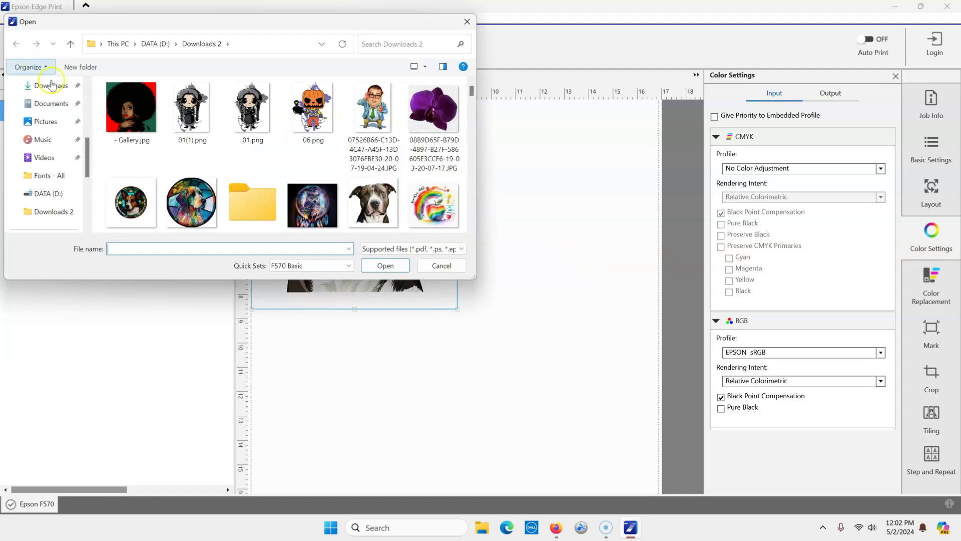
{"action": "left_click", "coordinate": [439, 206]}
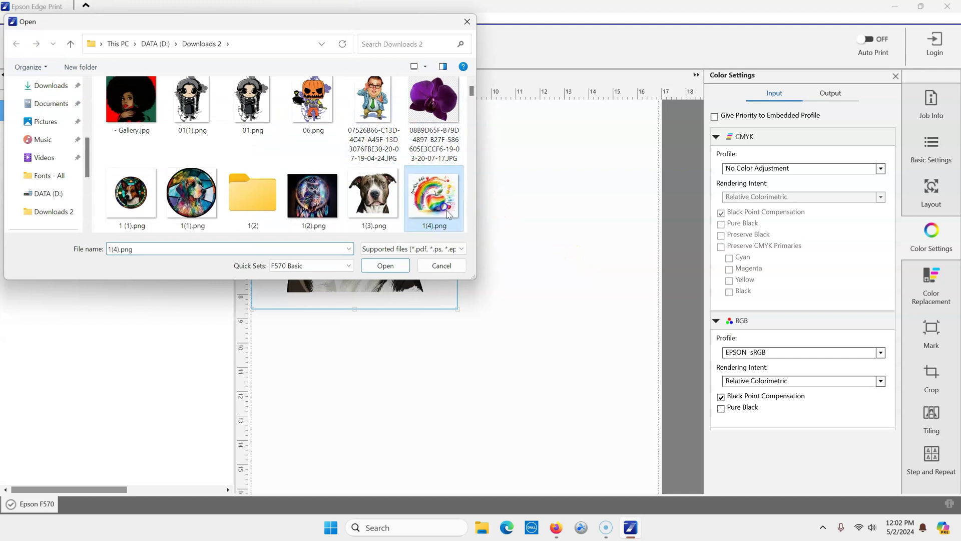
{"action": "left_click", "coordinate": [375, 267]}
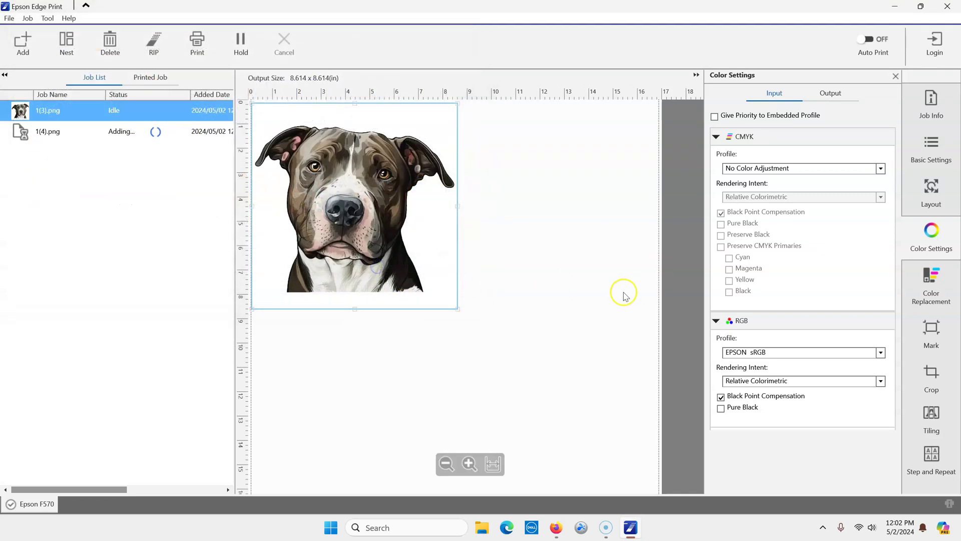
{"action": "left_click", "coordinate": [39, 139]}
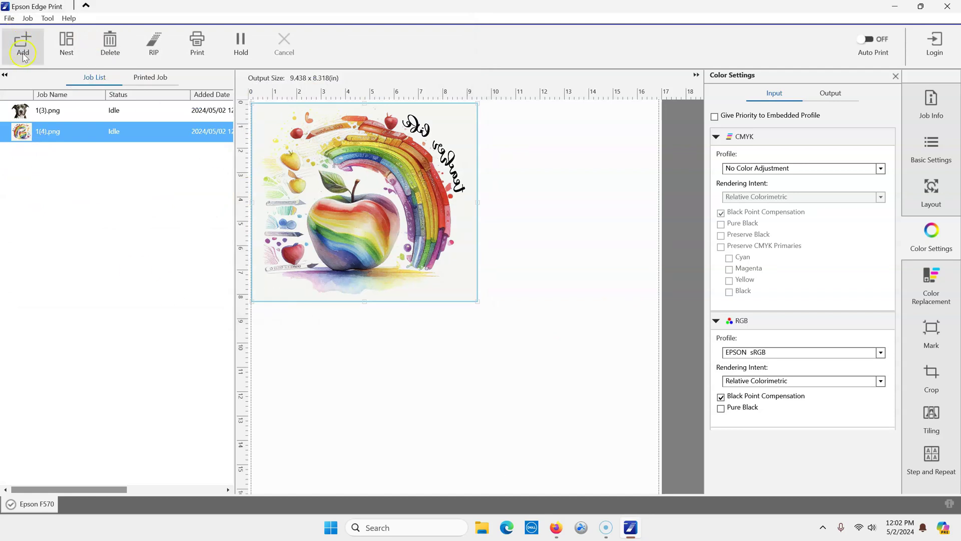
Step: Put the 1(3).png job into a nesting job, and compare its preview with the 1(4).png job
{"action": "left_click", "coordinate": [44, 110]}
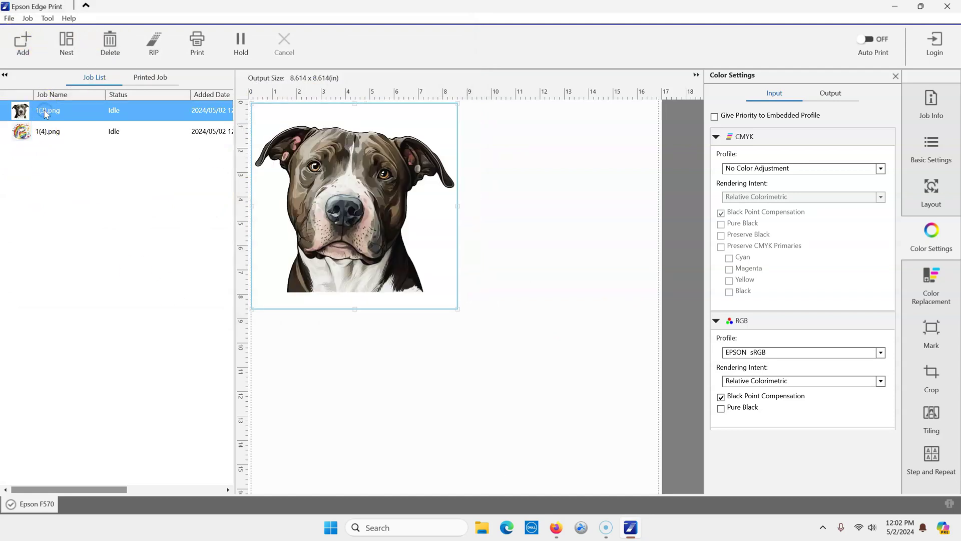
{"action": "left_click", "coordinate": [72, 60]}
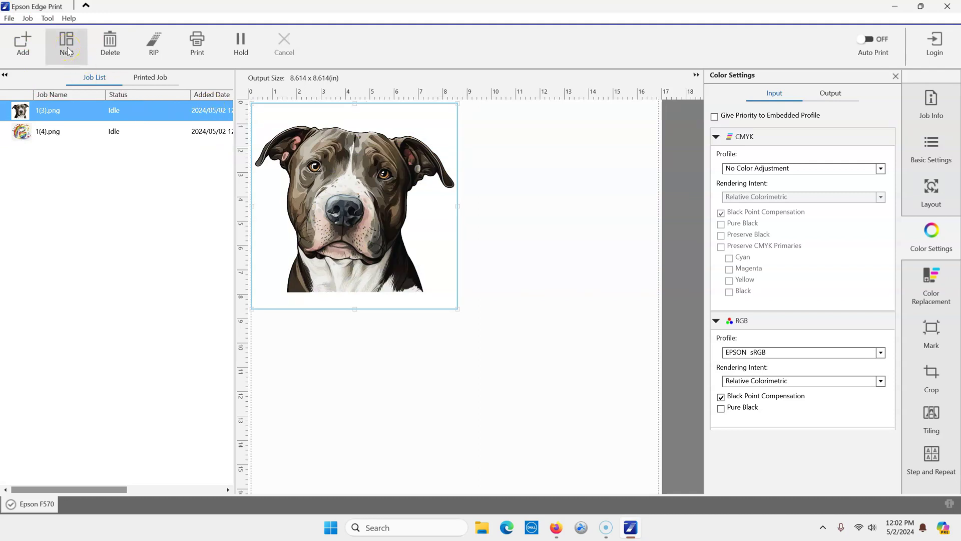
{"action": "left_click", "coordinate": [113, 152]}
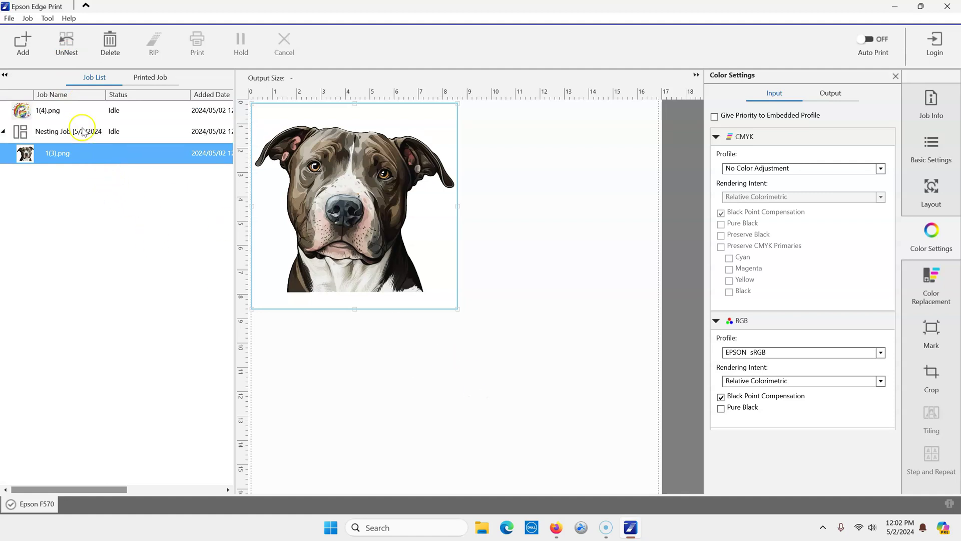
{"action": "left_click", "coordinate": [77, 111]}
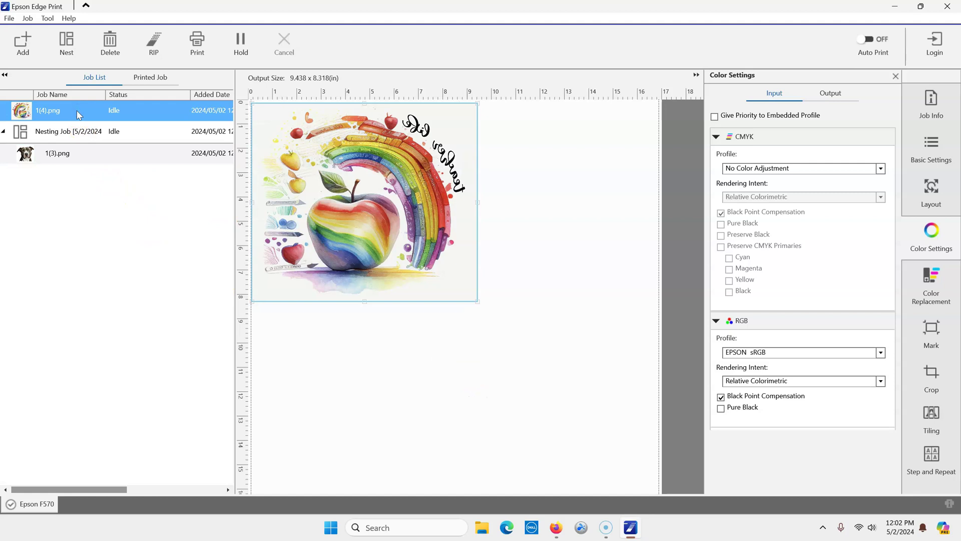
{"action": "left_click", "coordinate": [69, 132]}
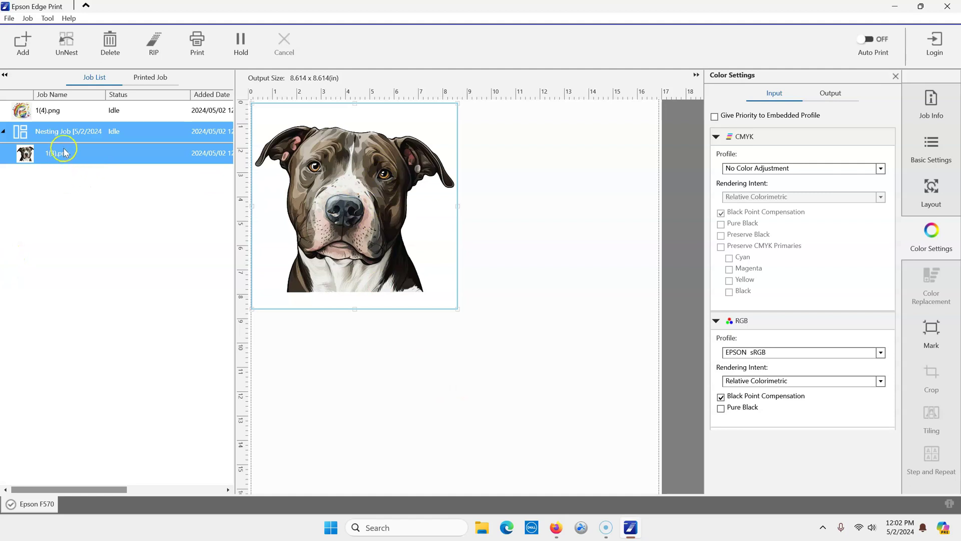
{"action": "left_click", "coordinate": [81, 113]}
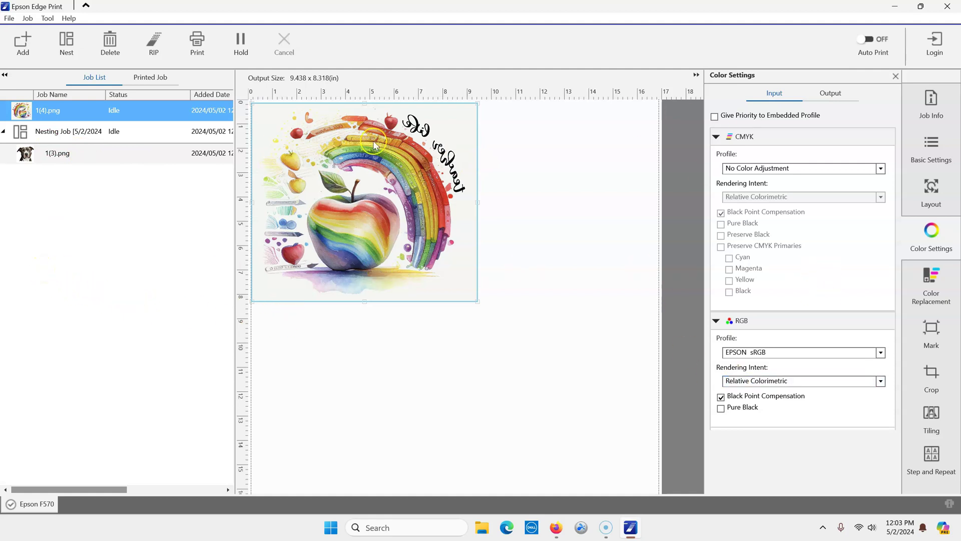
Step: Check the available job commands and the preset manager's quick sets, and close the preset manager
{"action": "left_click", "coordinate": [10, 18]}
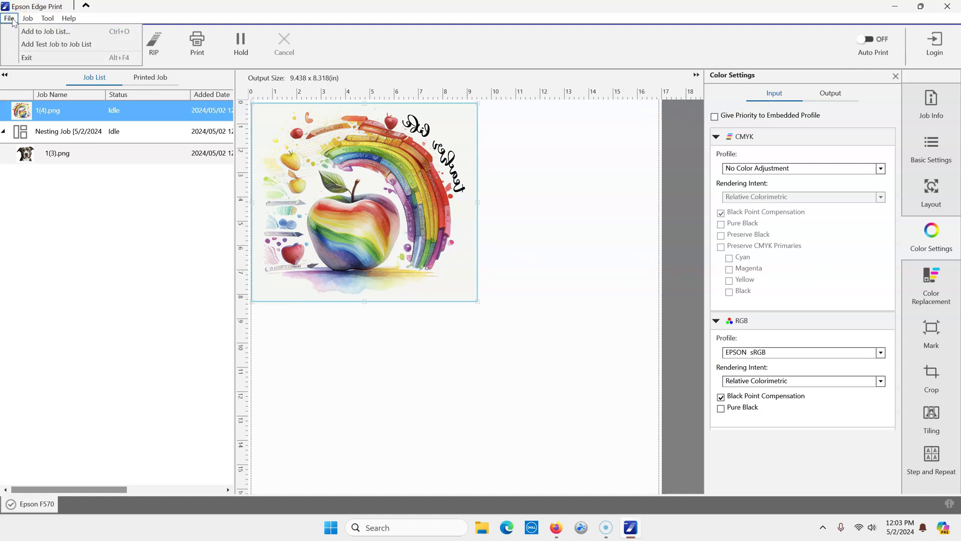
{"action": "left_click", "coordinate": [27, 20]}
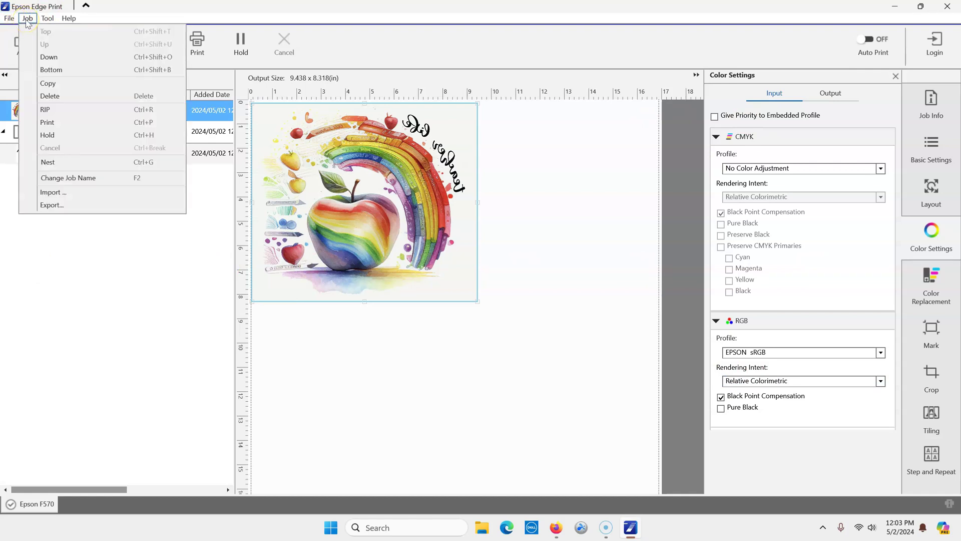
{"action": "left_click", "coordinate": [39, 22]}
{"action": "left_click", "coordinate": [83, 58]}
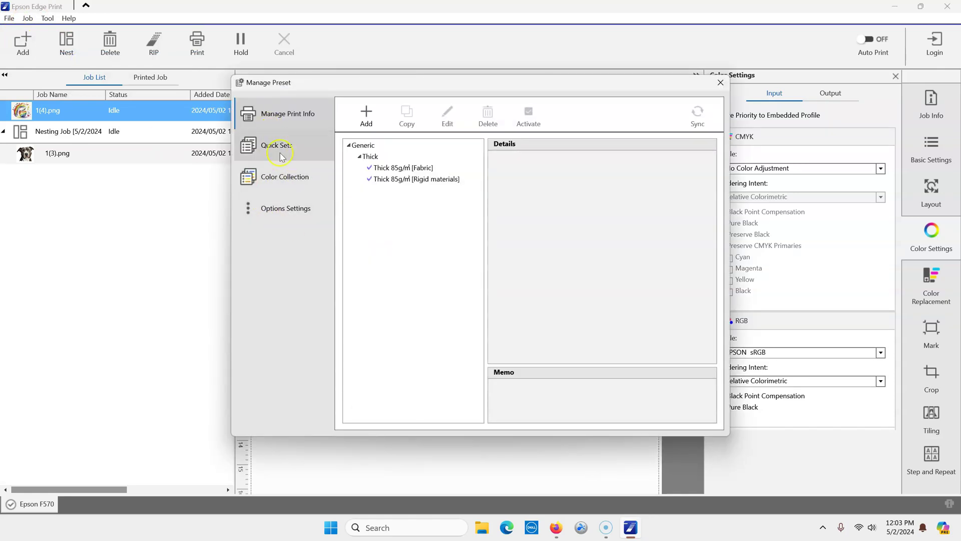
{"action": "left_click", "coordinate": [281, 155]}
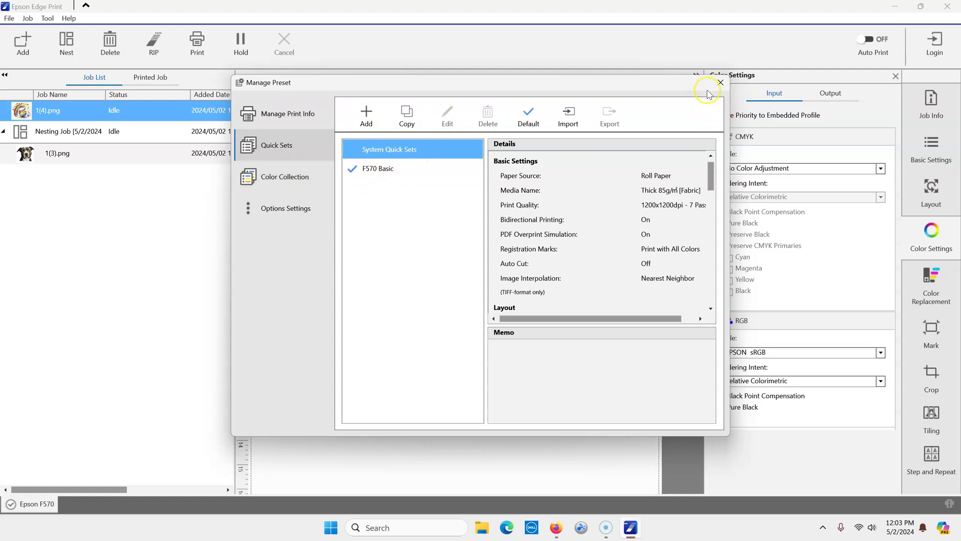
{"action": "left_click", "coordinate": [720, 82]}
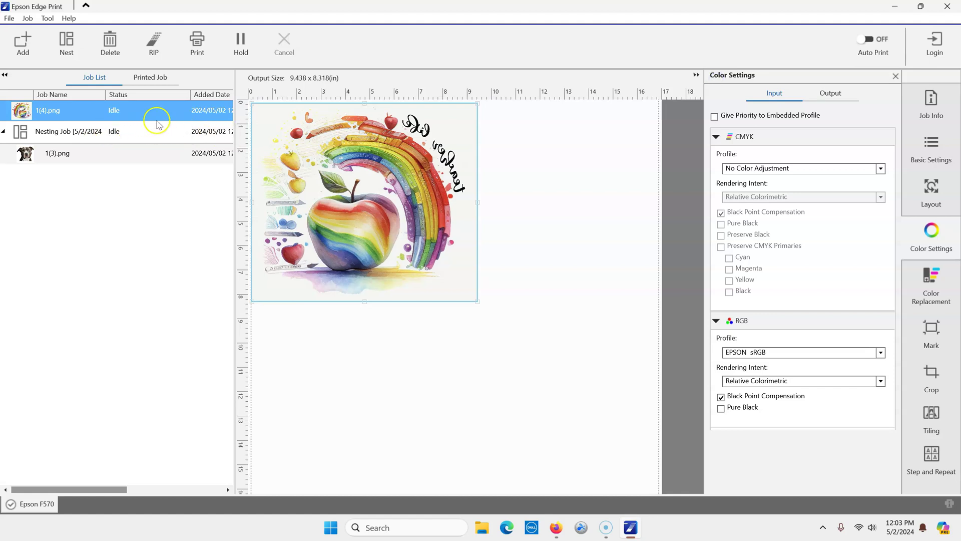
Step: Widen the job list to show the quick set name and copies, and unnest the 1(3).png job
{"action": "left_click_drag", "start_coordinate": [236, 119], "coordinate": [455, 121]}
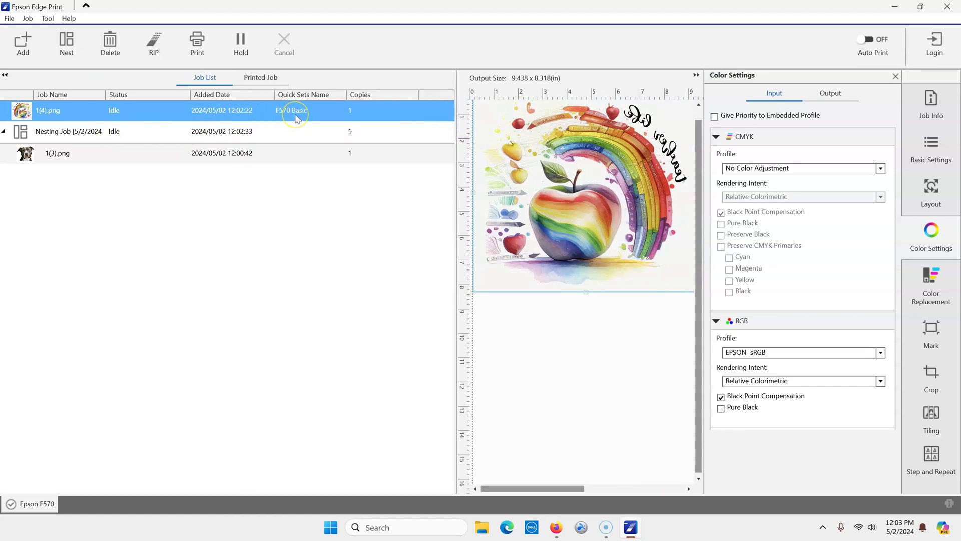
{"action": "left_click", "coordinate": [223, 158]}
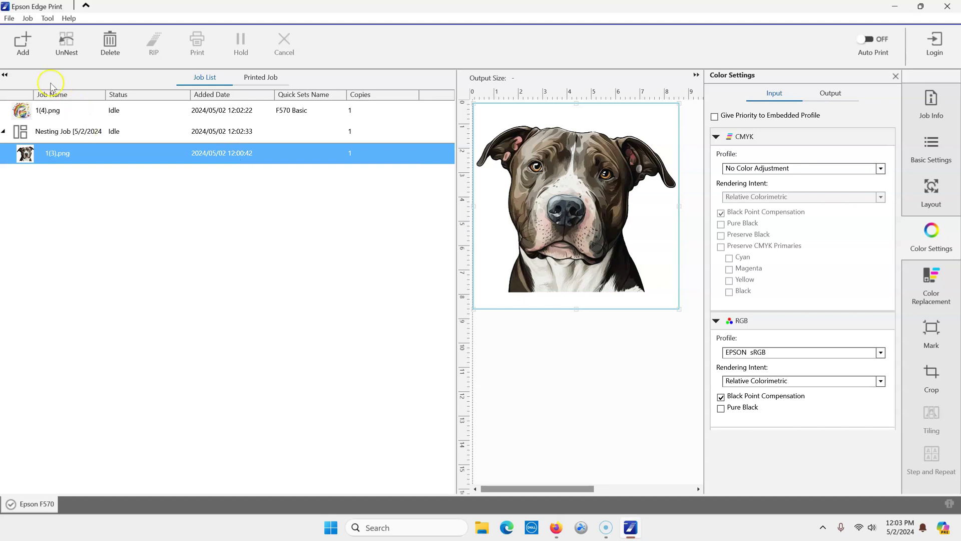
{"action": "left_click", "coordinate": [61, 46]}
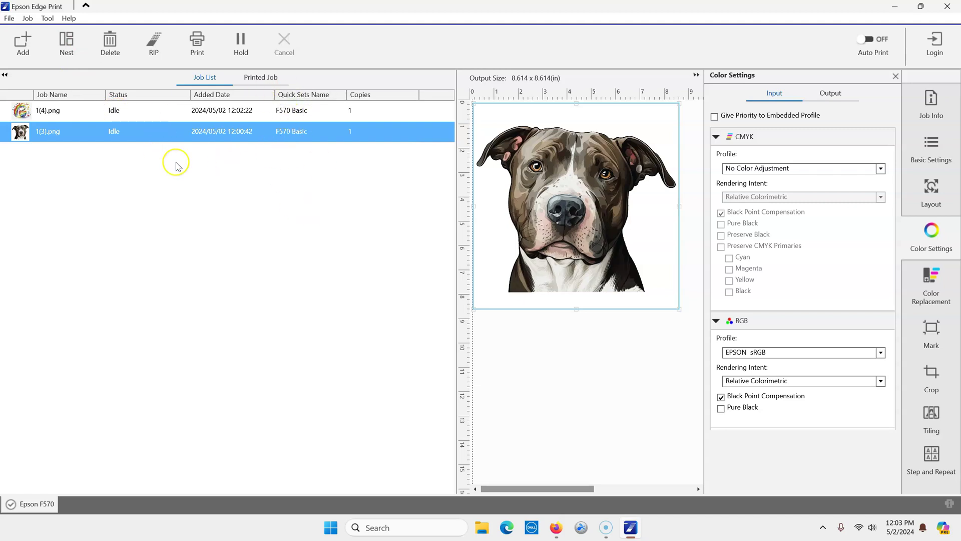
Step: Narrow the job list to give the print preview of the dog image more room
{"action": "mouse_move", "coordinate": [485, 229]}
{"action": "left_click_drag", "start_coordinate": [455, 221], "coordinate": [386, 223]}
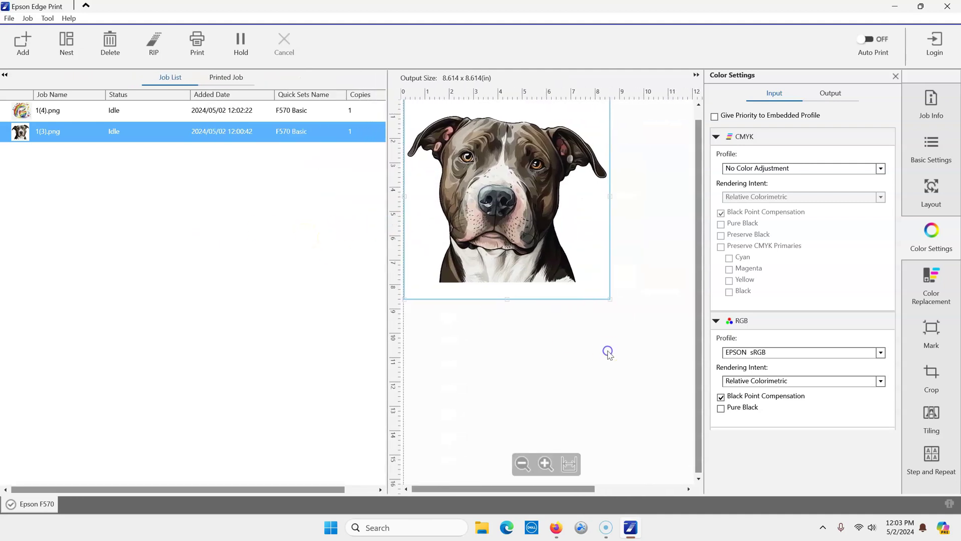
{"action": "left_click", "coordinate": [584, 228]}
{"action": "left_click", "coordinate": [679, 212]}
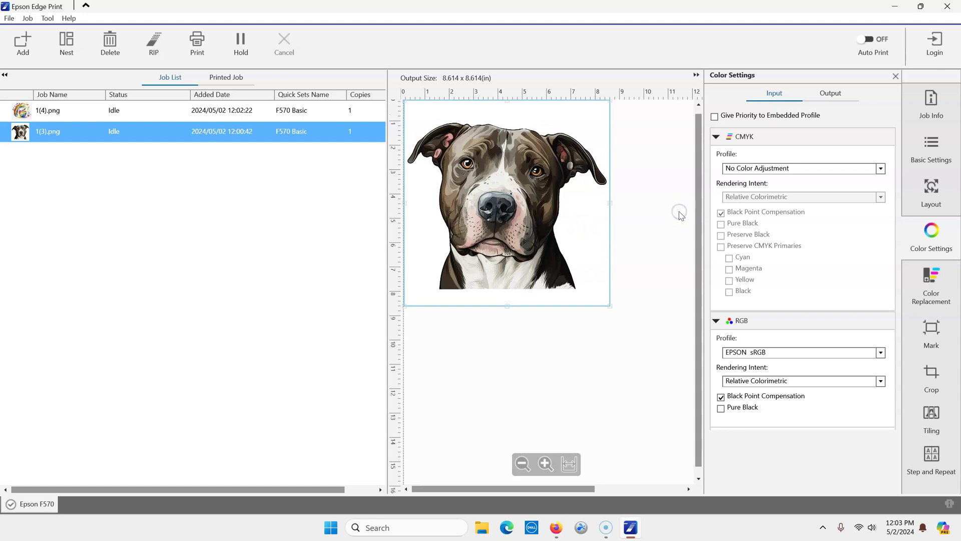